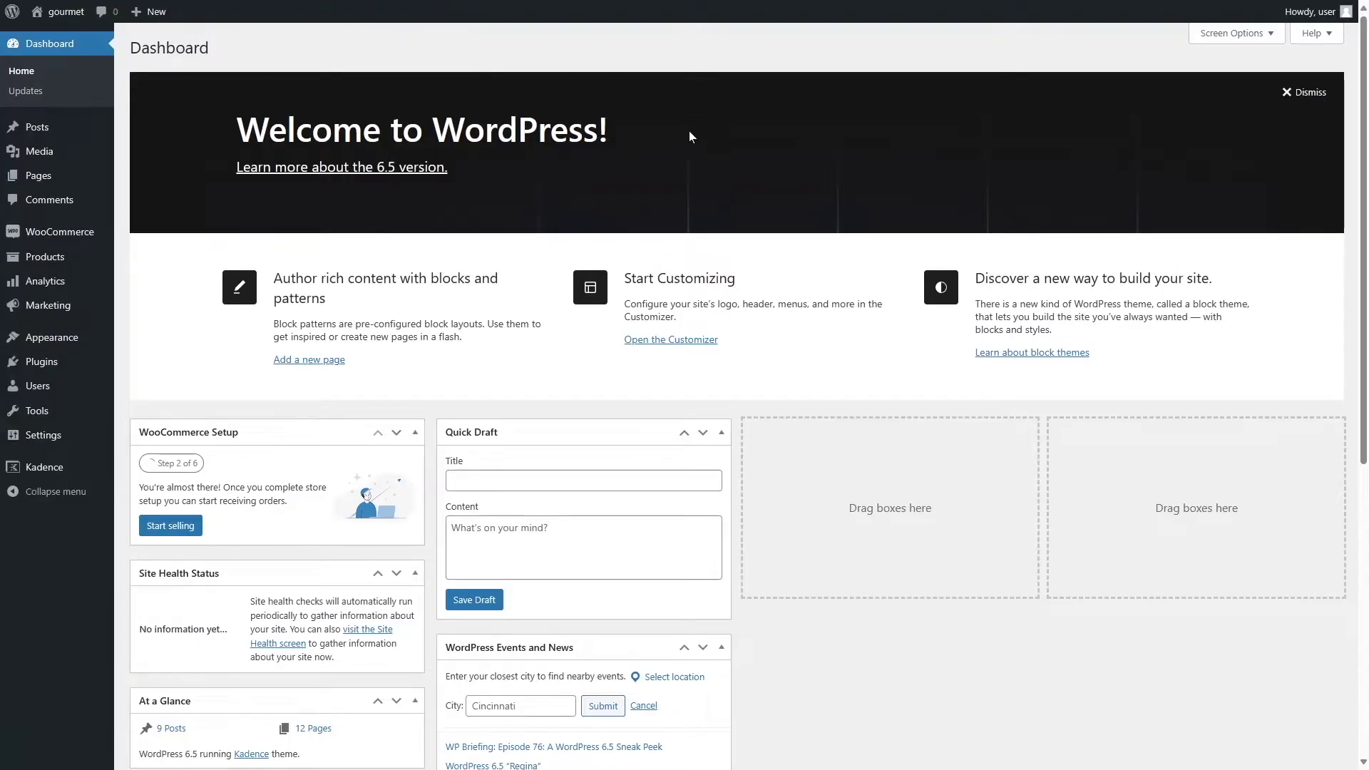
Step: Visit the live gourmet site and look through the whole home page, from the hero banner to the customer reviews
mouse_move(60, 13)
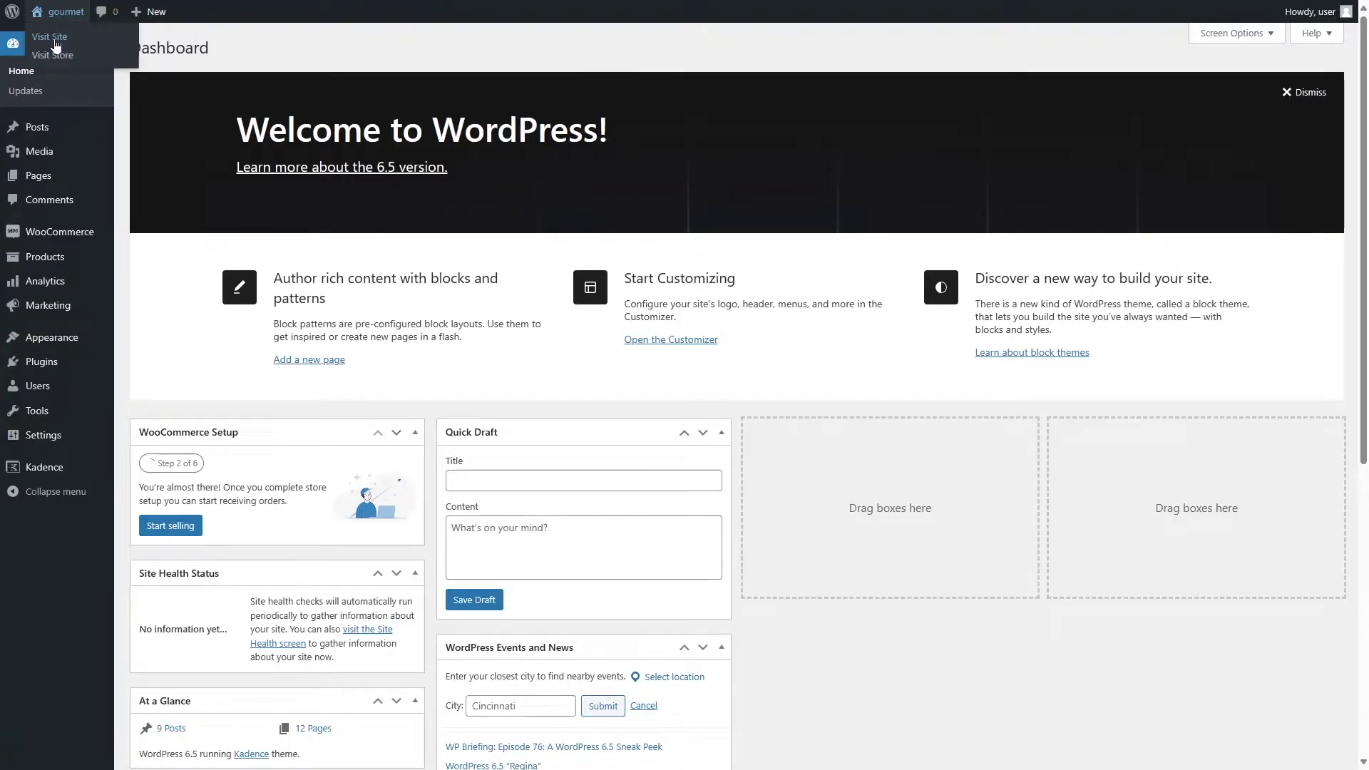
click(57, 43)
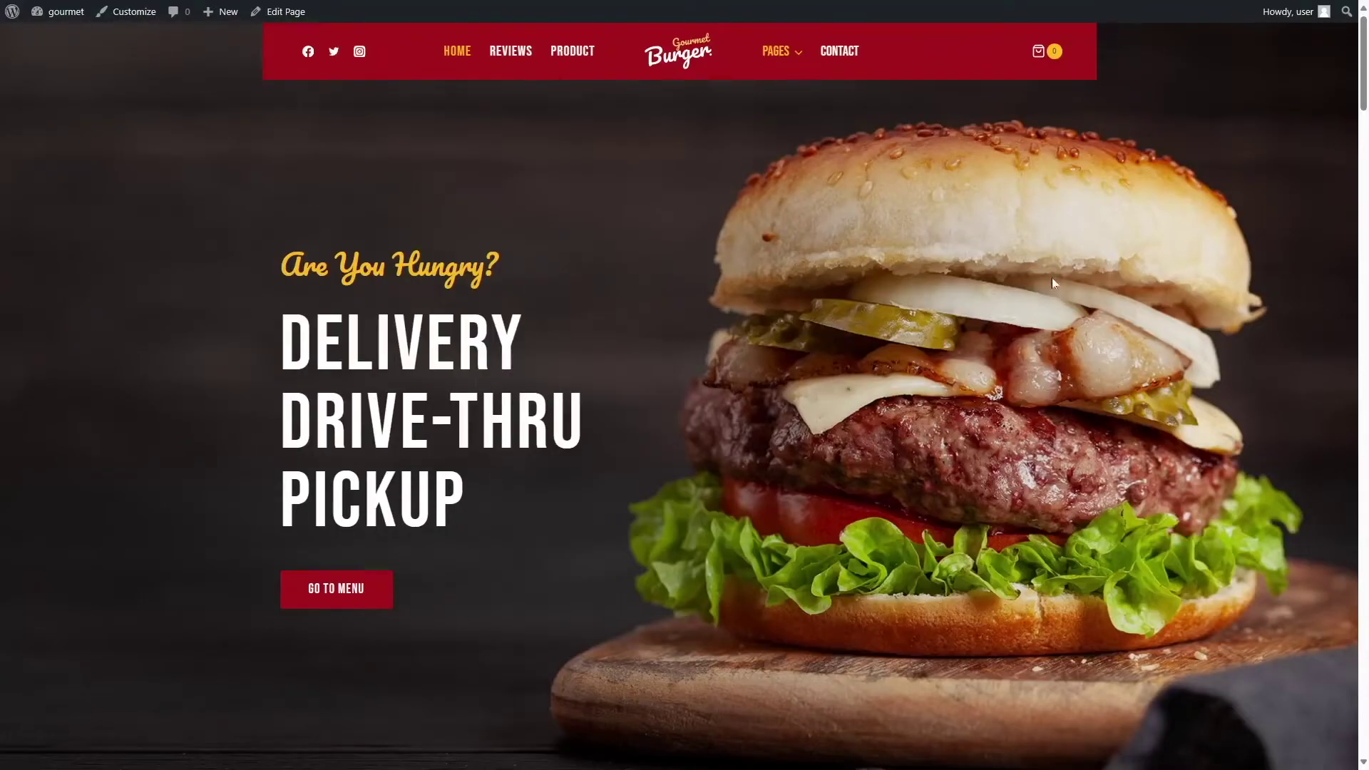
scroll(784, 265, down, 8)
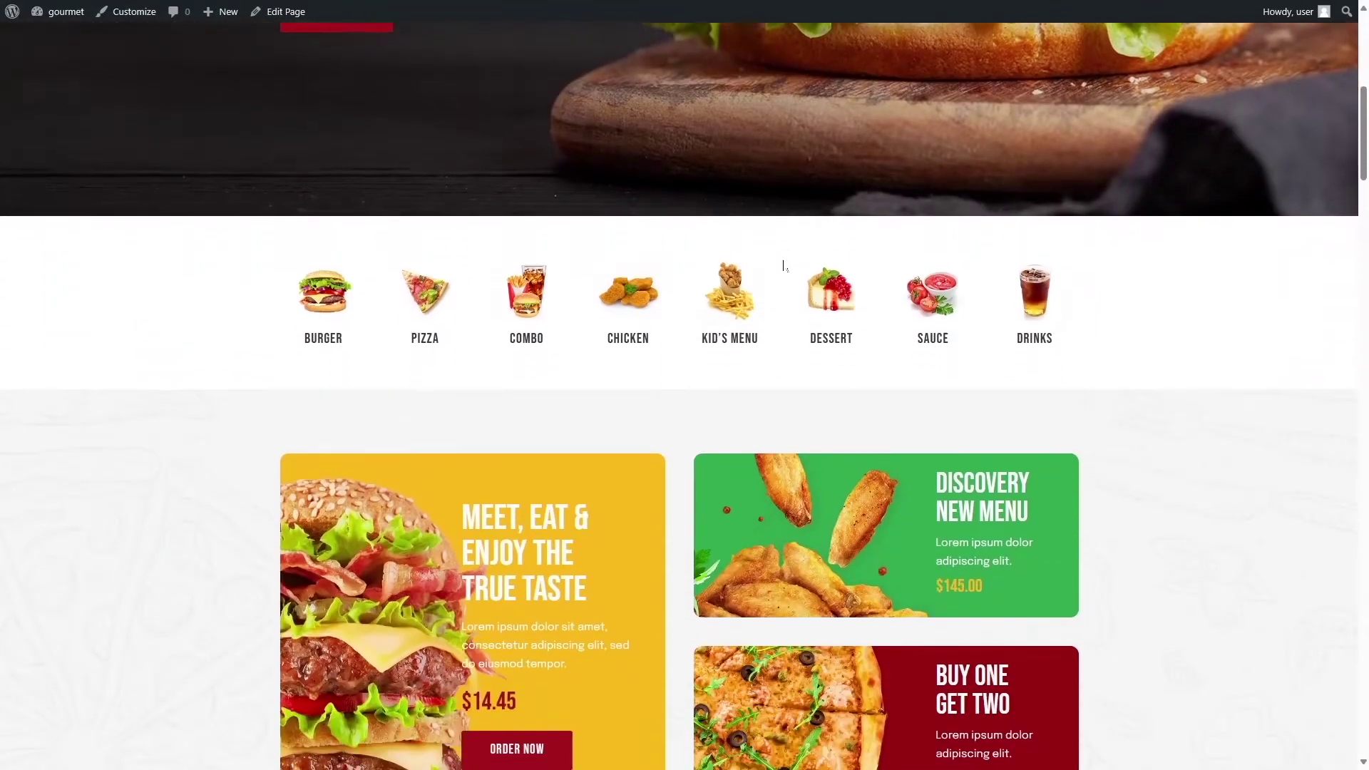
scroll(784, 265, down, 2)
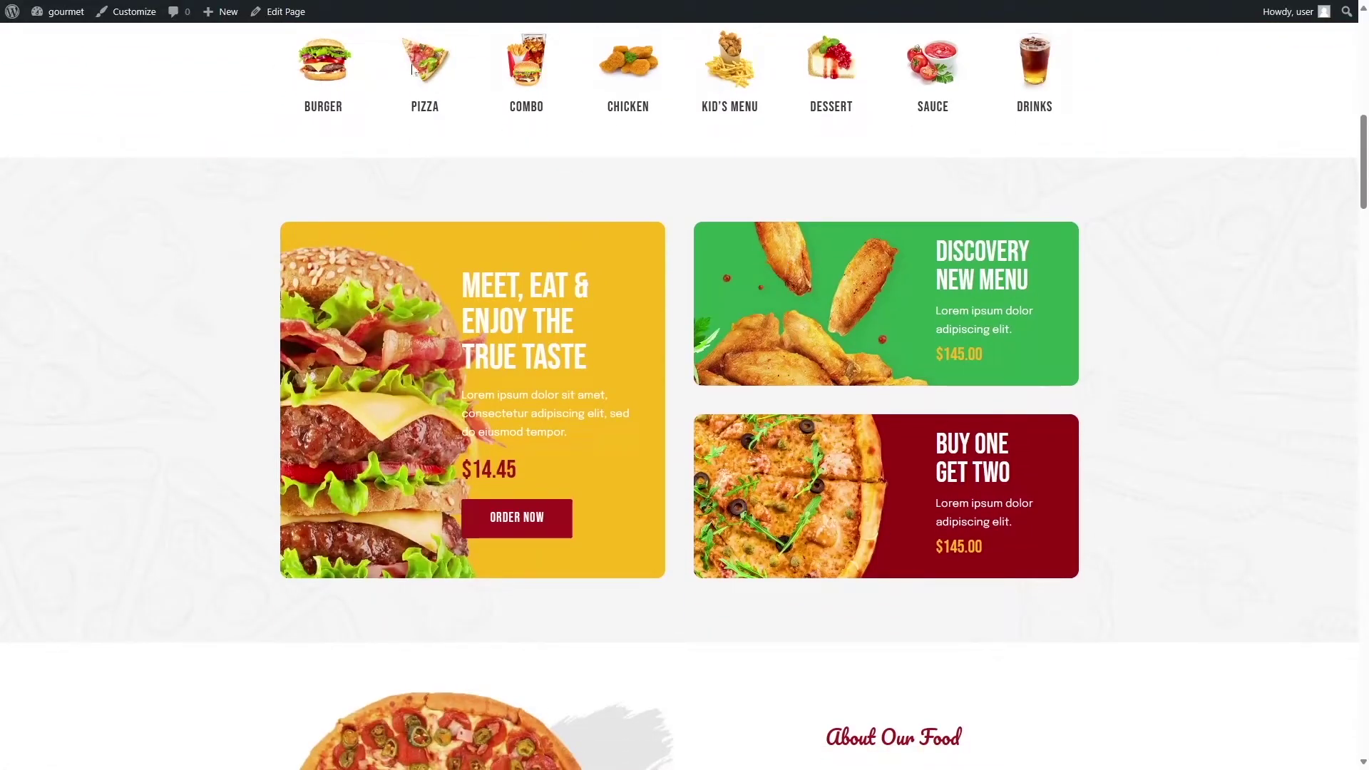
scroll(428, 86, up, 2)
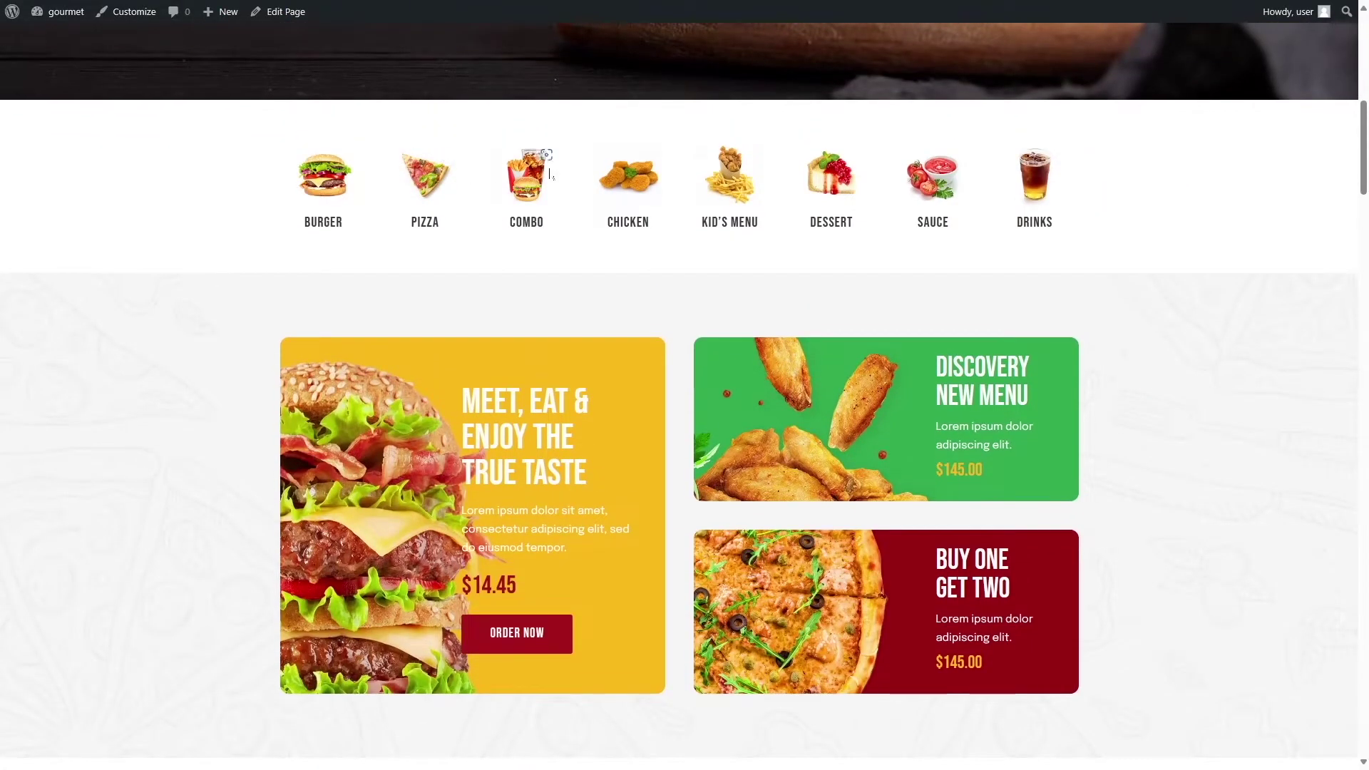
scroll(784, 186, down, 5)
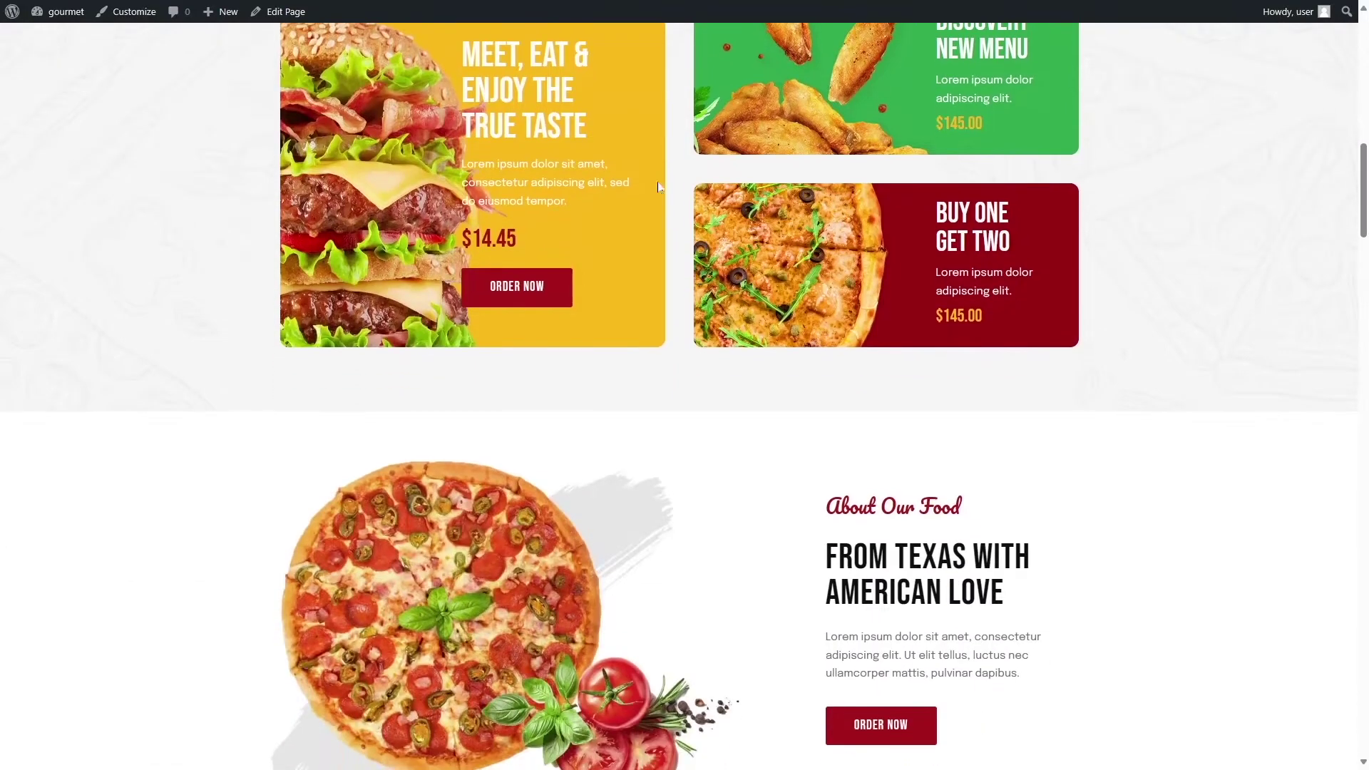
scroll(668, 187, down, 5)
scroll(798, 286, down, 6)
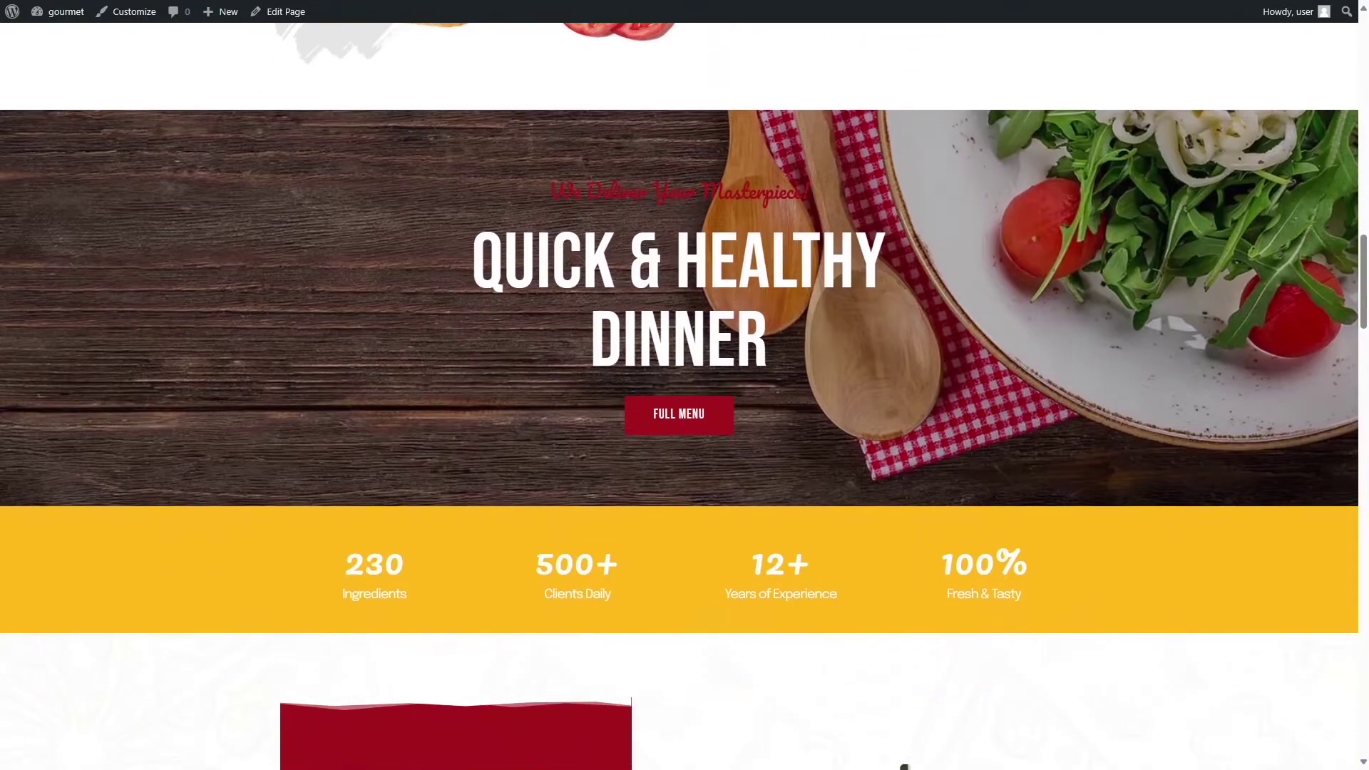
scroll(1191, 254, down, 7)
scroll(998, 264, down, 5)
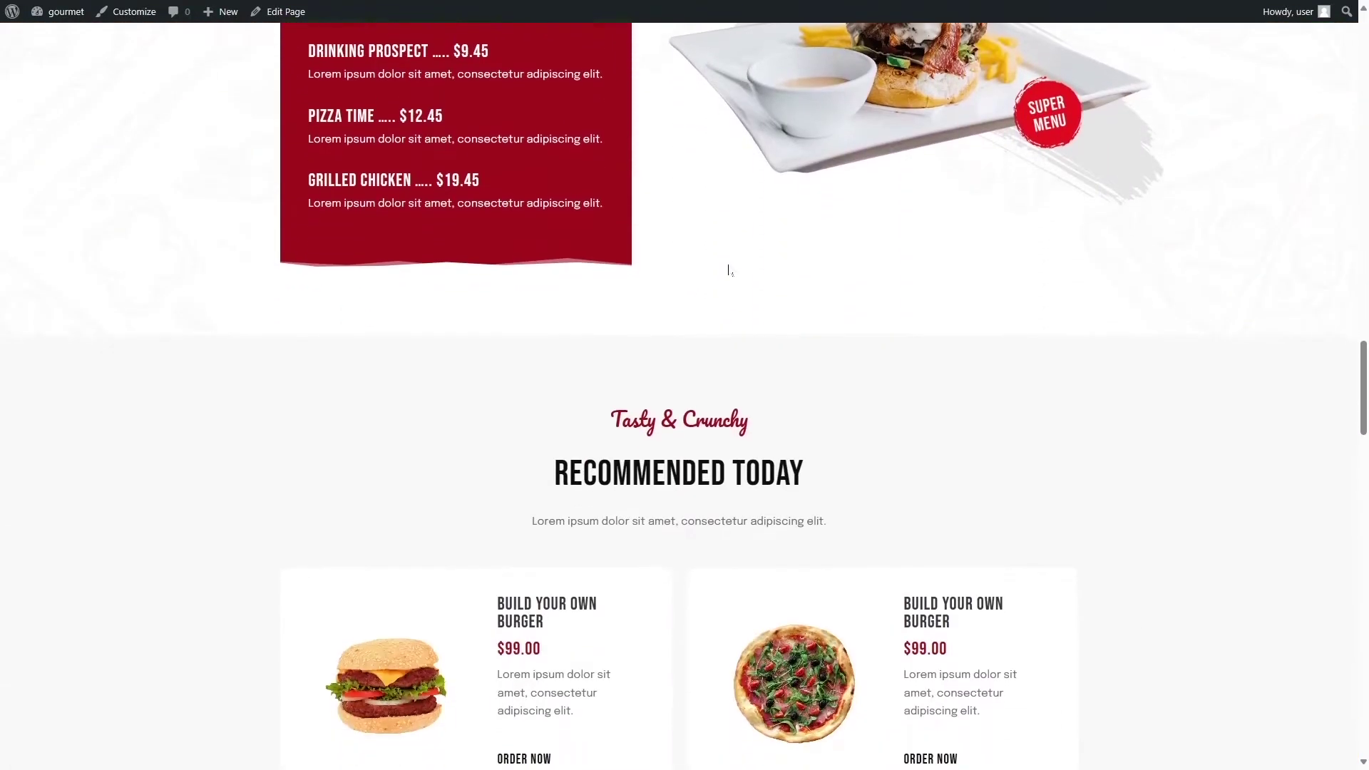
scroll(728, 269, down, 13)
scroll(629, 259, up, 7)
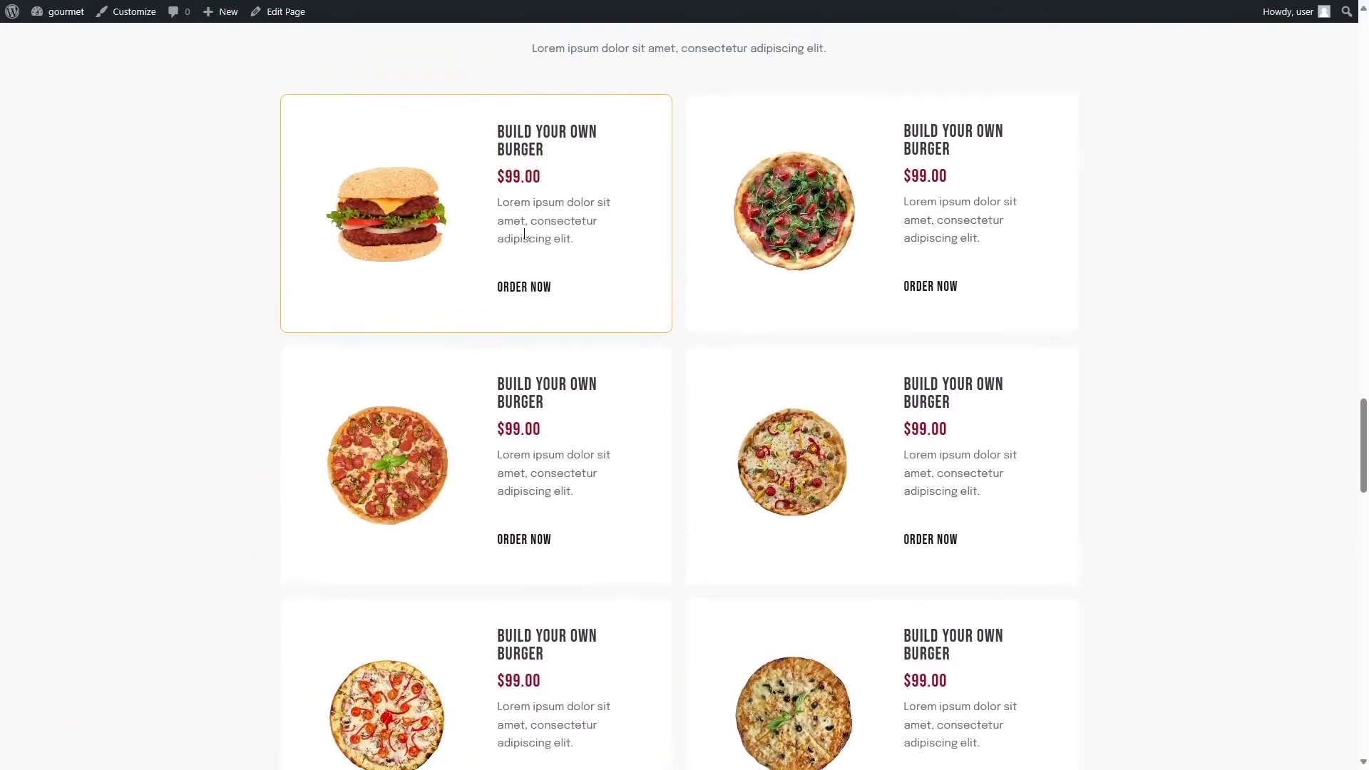
scroll(654, 375, down, 16)
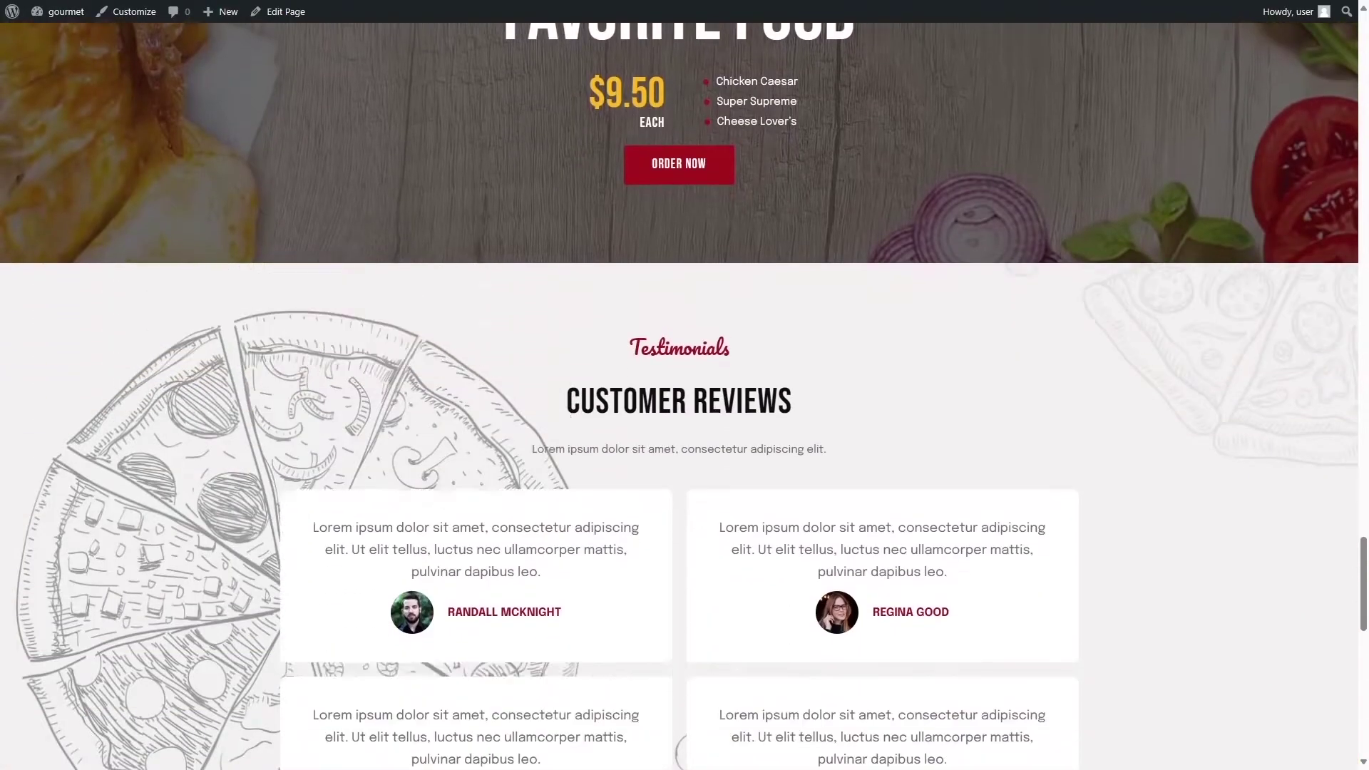
scroll(616, 416, down, 14)
scroll(616, 416, up, 14)
scroll(617, 421, up, 20)
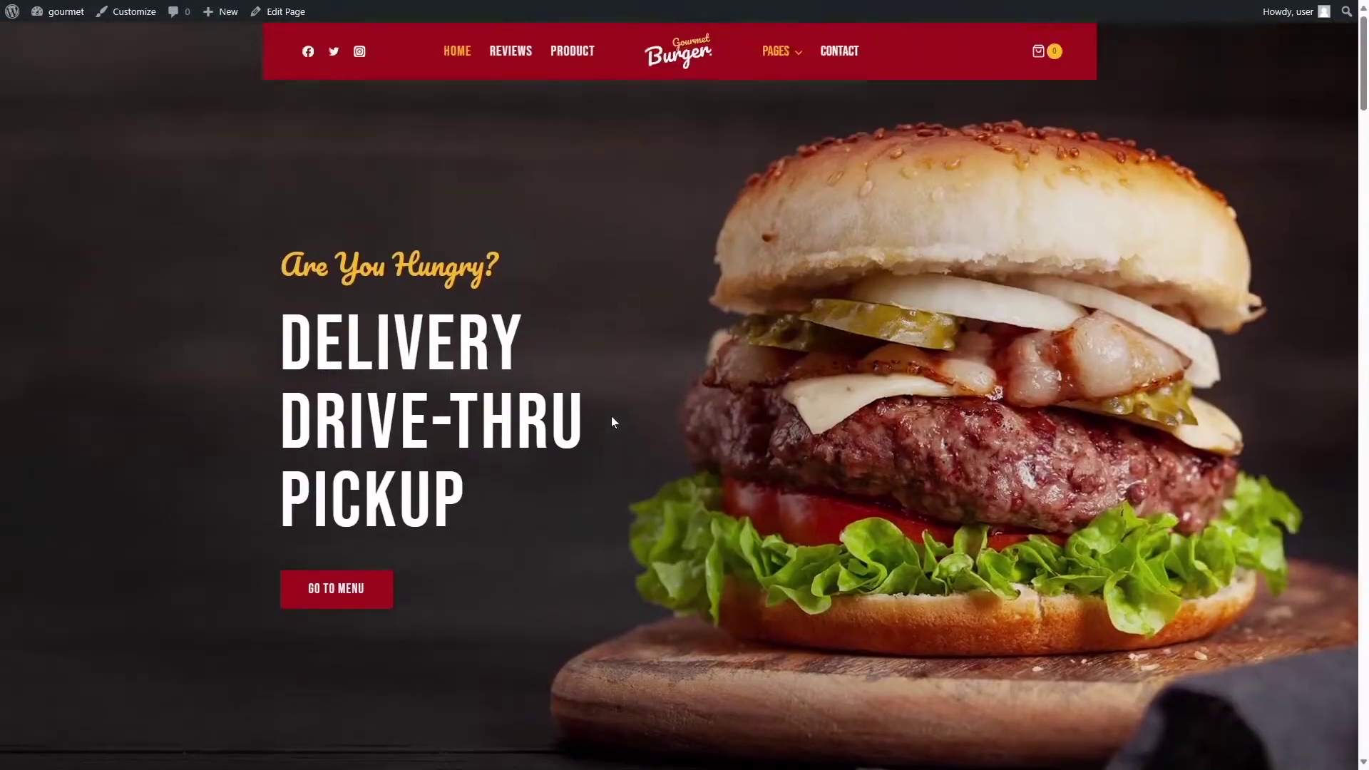
Step: Look through the site's Reviews page and the Summer Pizza product page
click(501, 53)
scroll(834, 202, down, 4)
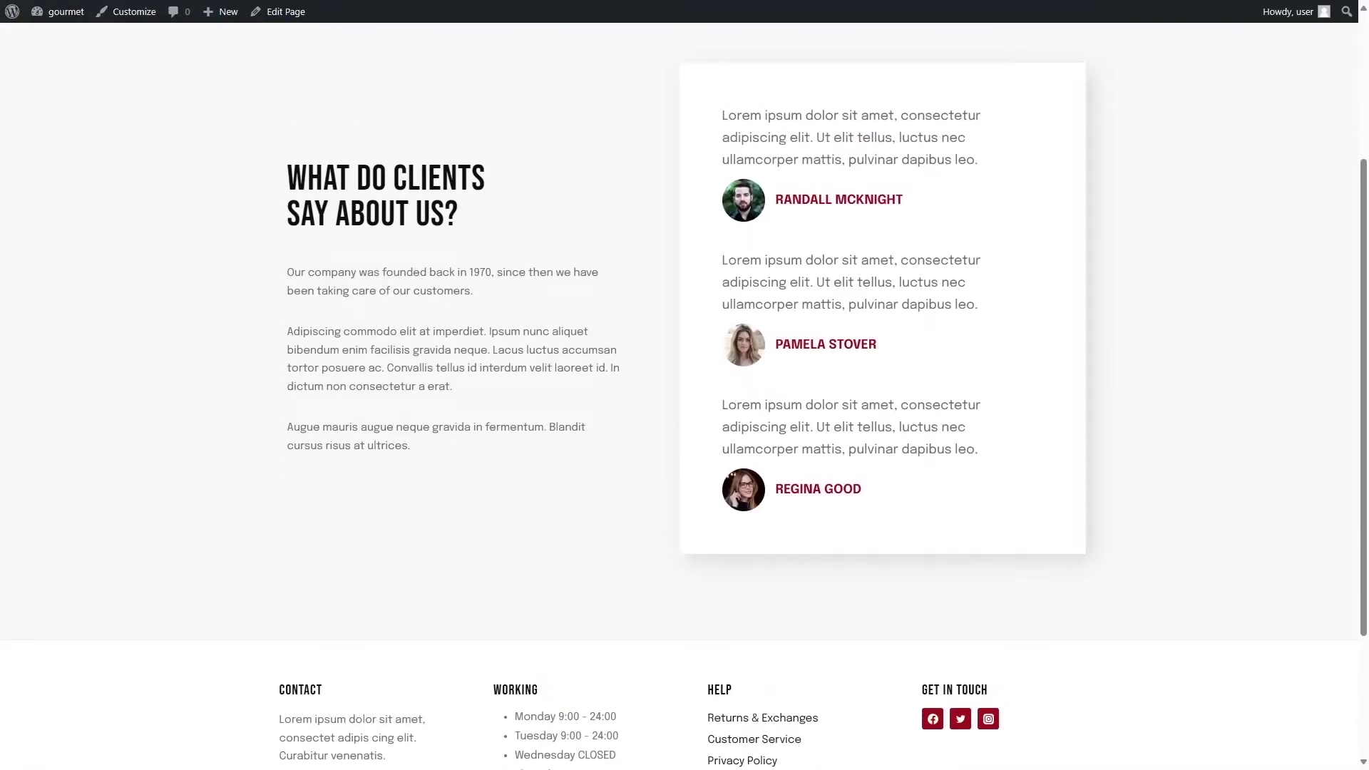
scroll(744, 213, up, 3)
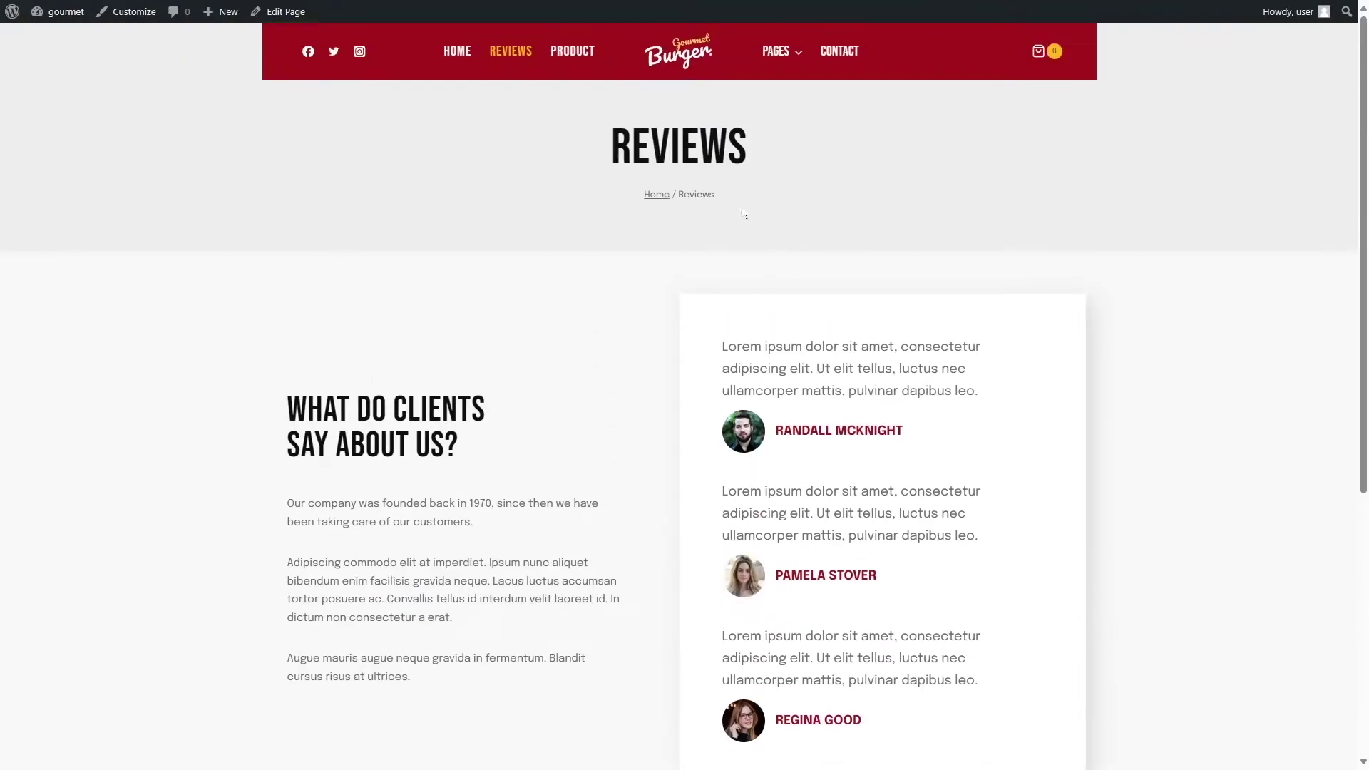
click(574, 56)
scroll(906, 285, down, 8)
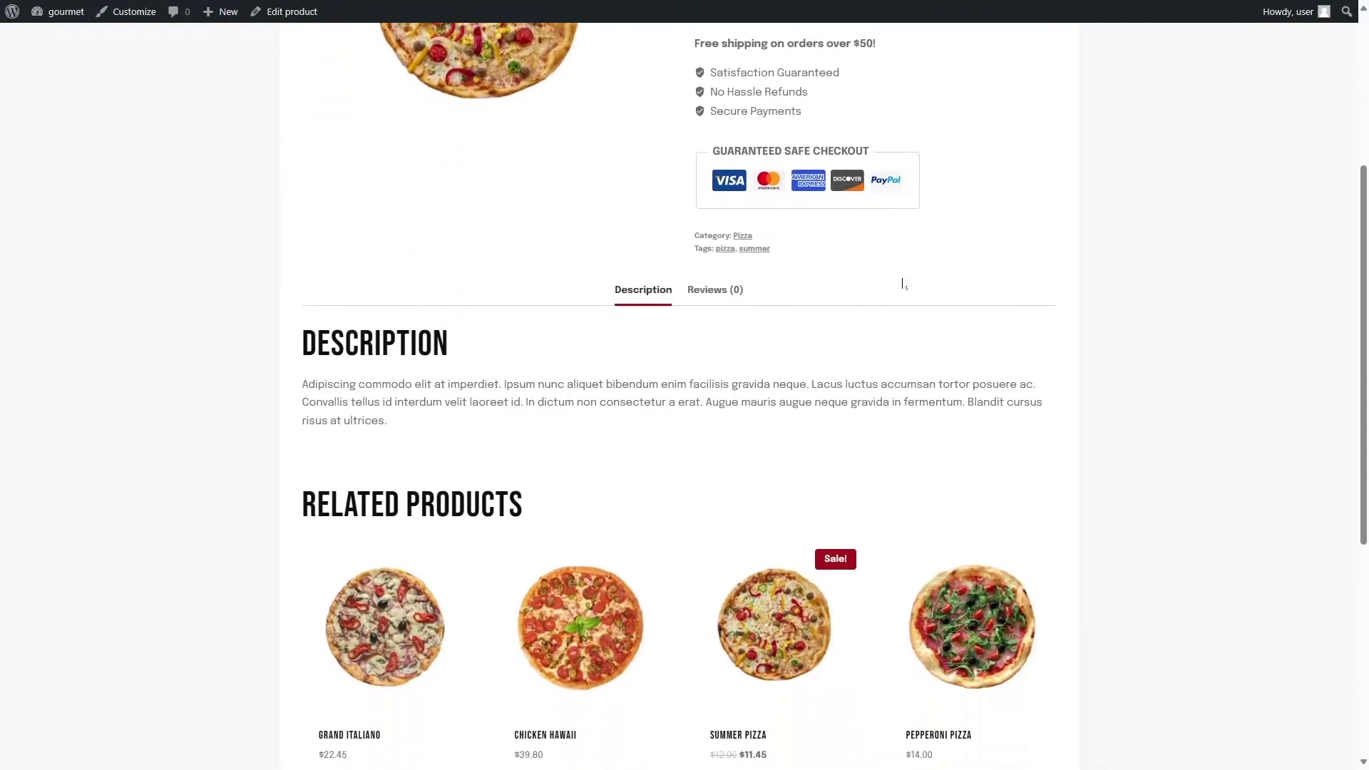
scroll(543, 354, up, 8)
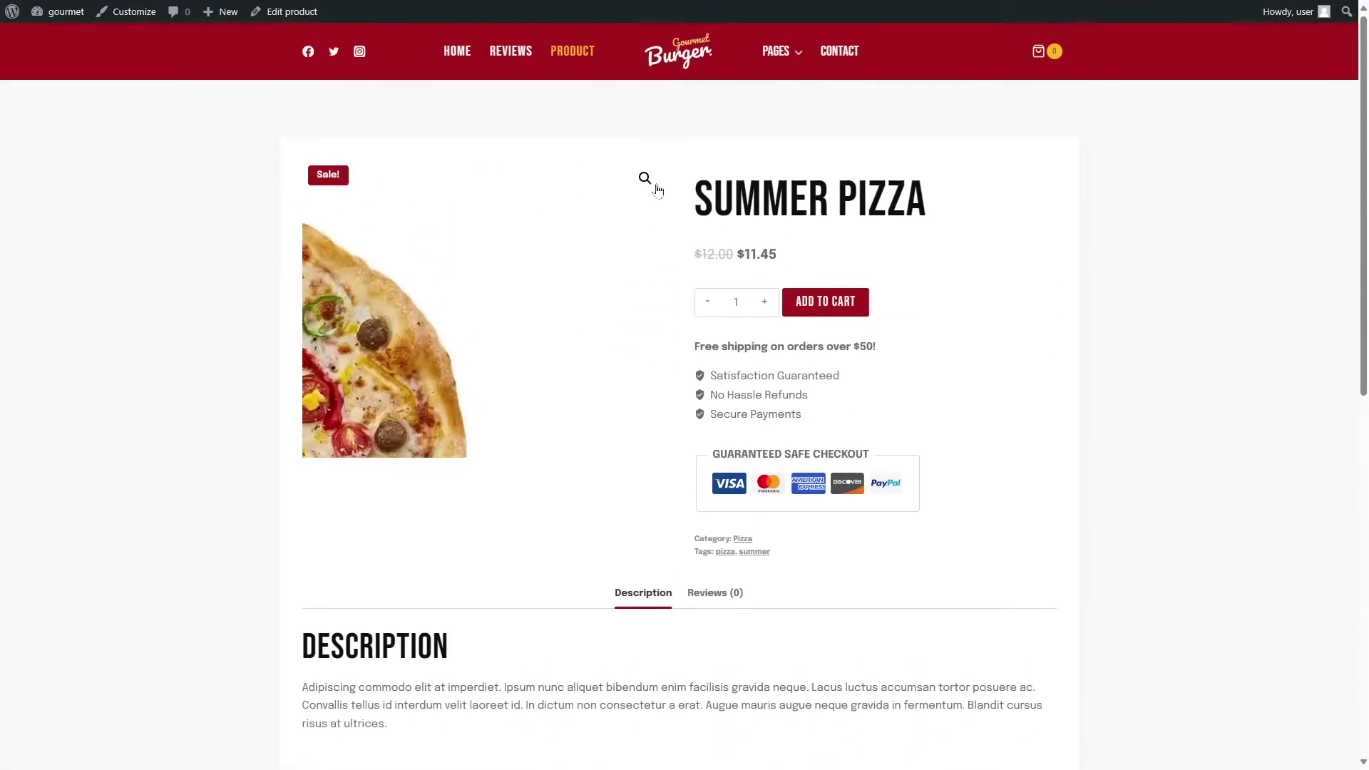
Step: Look through the site's Our Menu and About Us pages
mouse_move(777, 52)
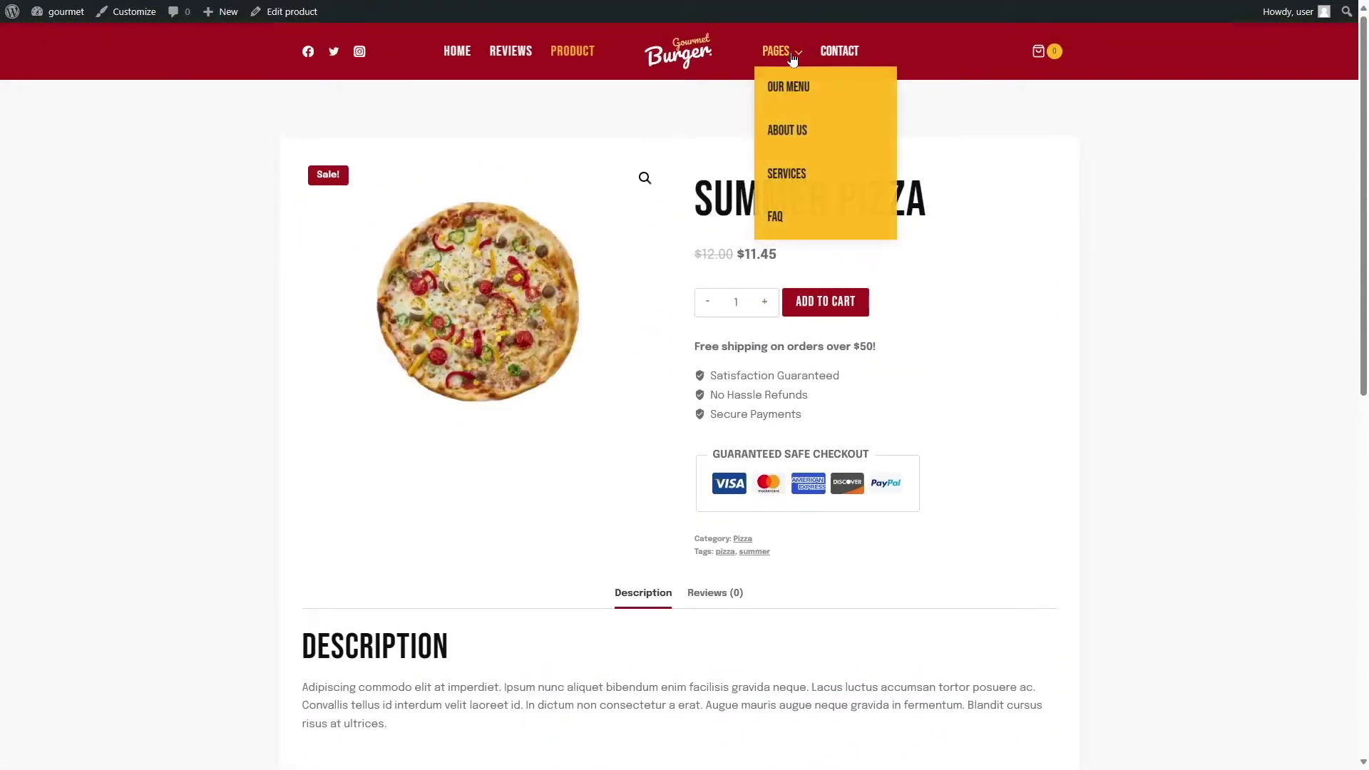
click(802, 96)
scroll(741, 214, down, 6)
scroll(749, 248, up, 6)
mouse_move(800, 45)
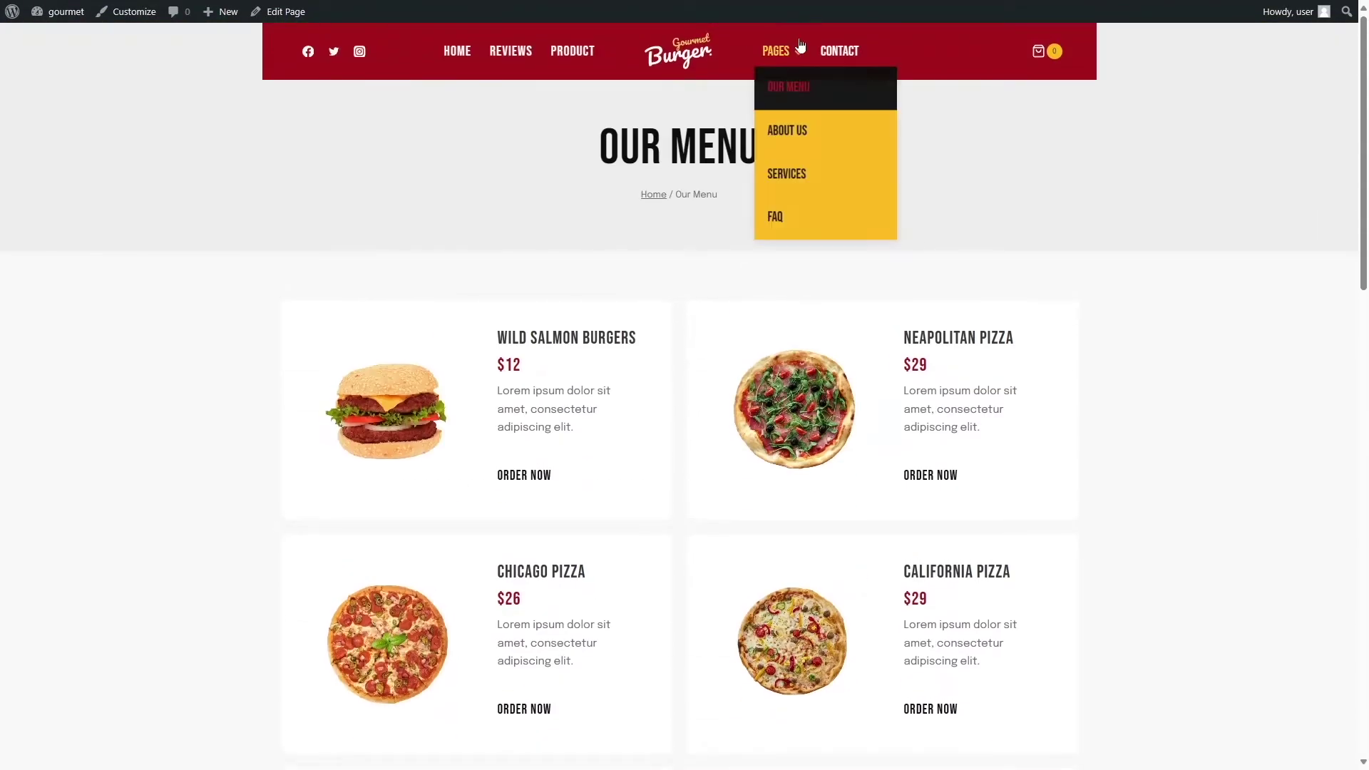
click(838, 144)
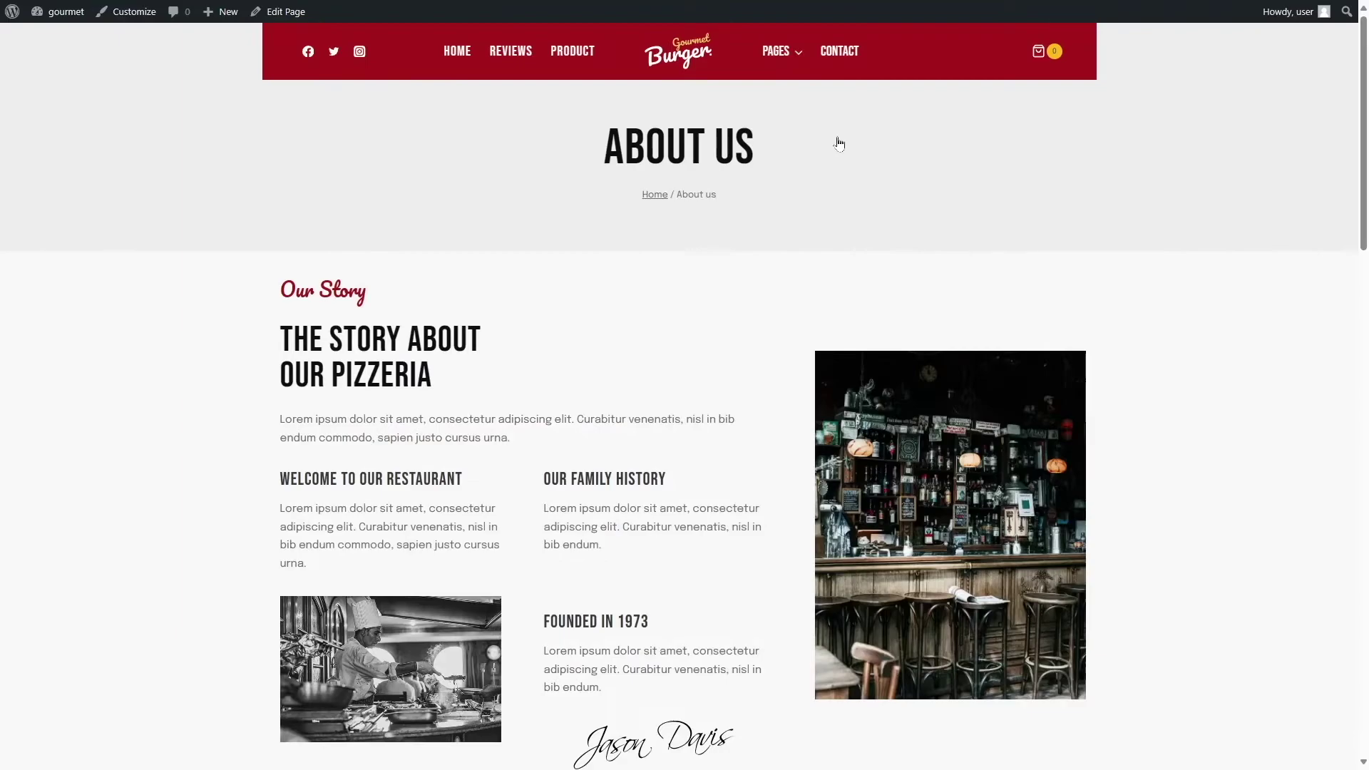
scroll(641, 356, down, 8)
scroll(998, 421, up, 4)
scroll(998, 421, up, 5)
Step: Go back to the site's home page for a brief look and return to the admin dashboard
click(677, 50)
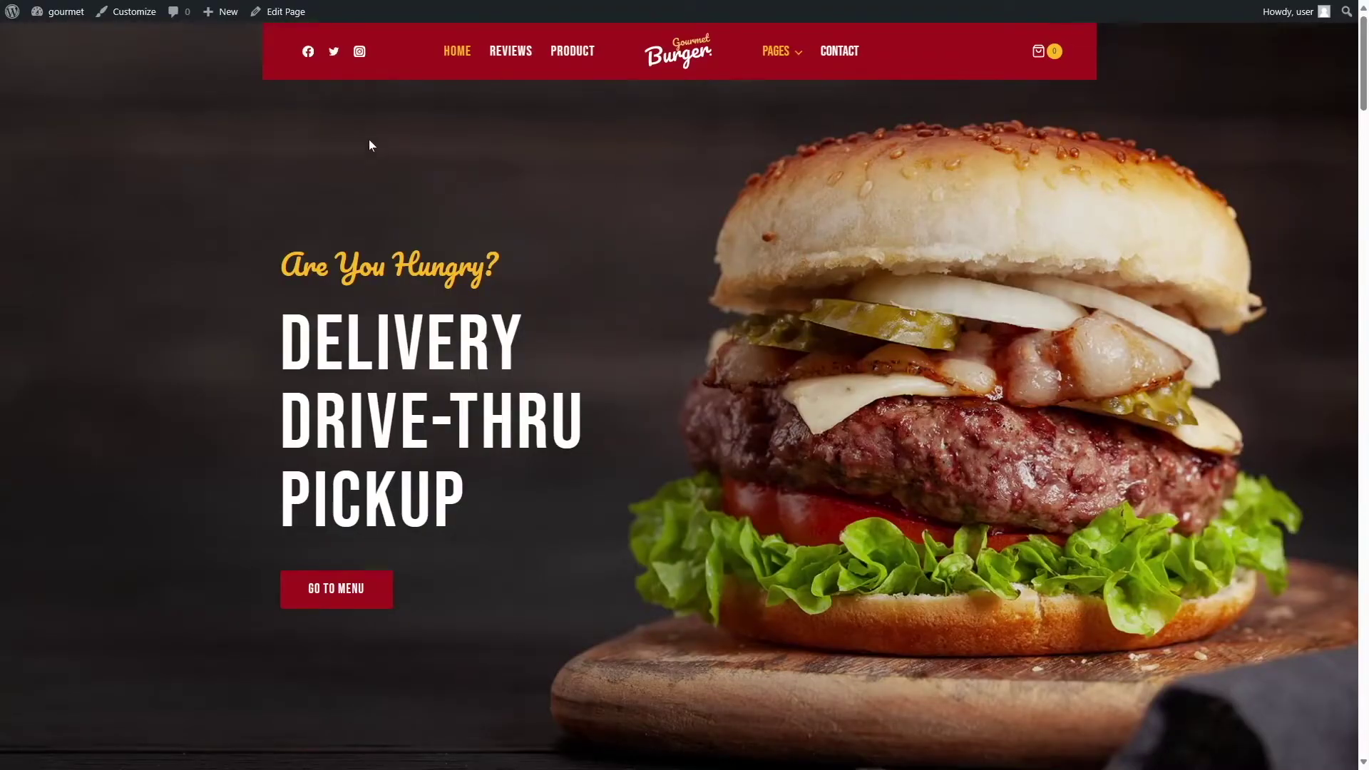
scroll(648, 210, down, 3)
scroll(649, 210, up, 3)
mouse_move(67, 13)
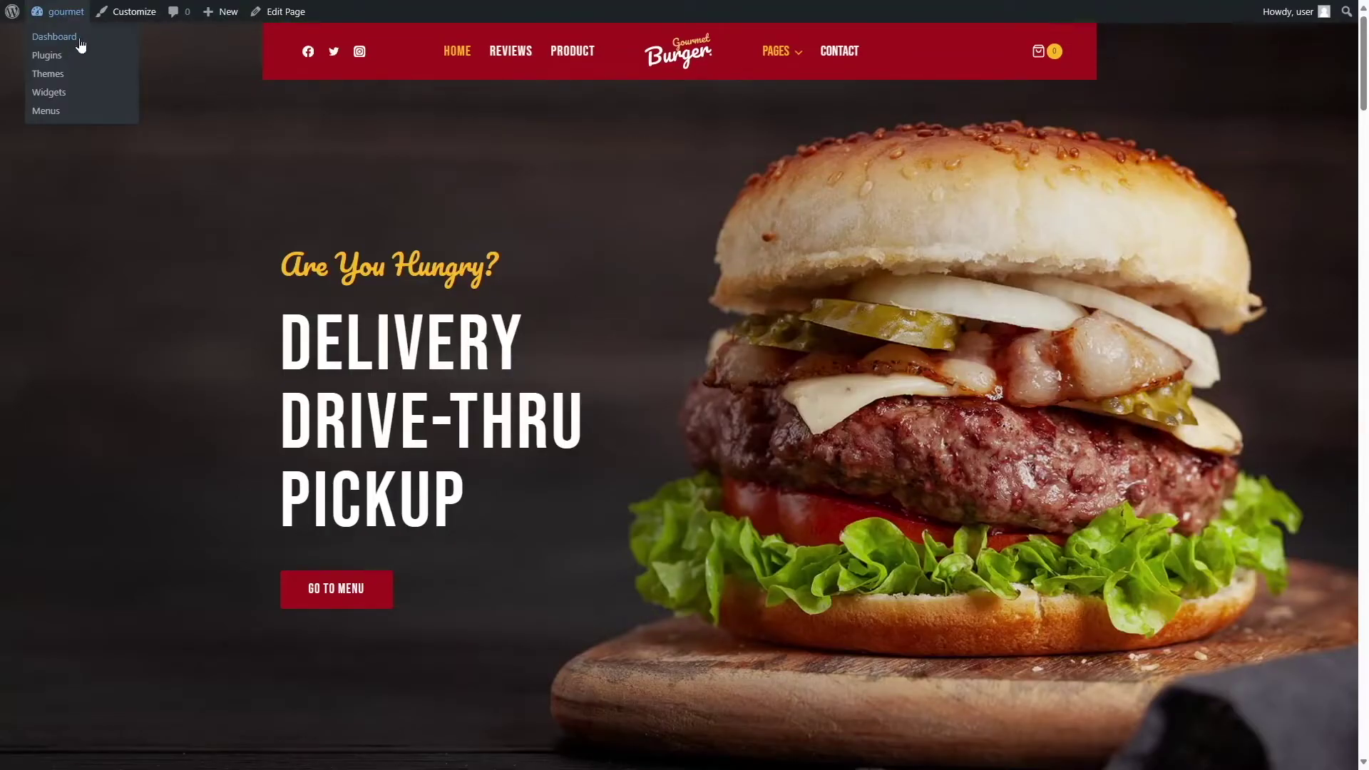
click(54, 36)
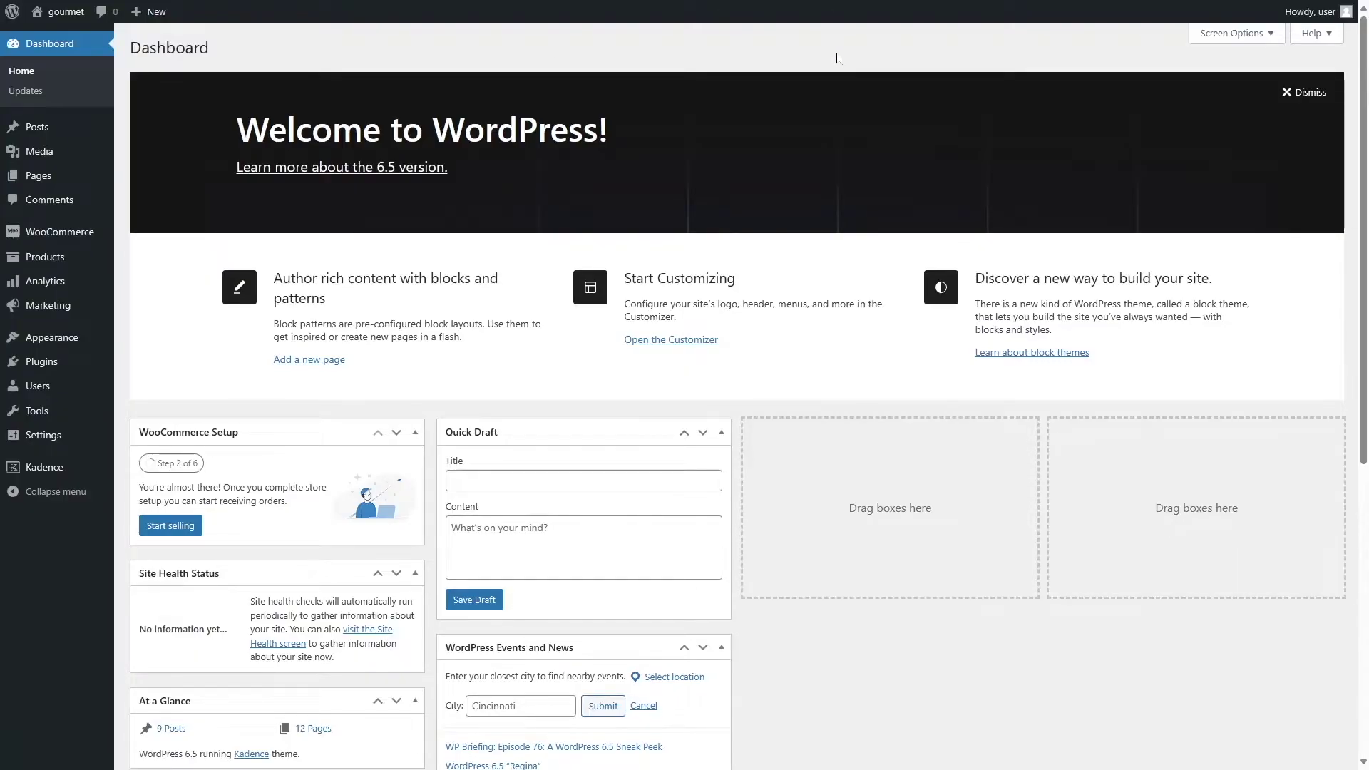
Step: Find the UpdraftPlus: WordPress Backup & Migration Plugin in the plugin directory, install it and activate it
mouse_move(42, 362)
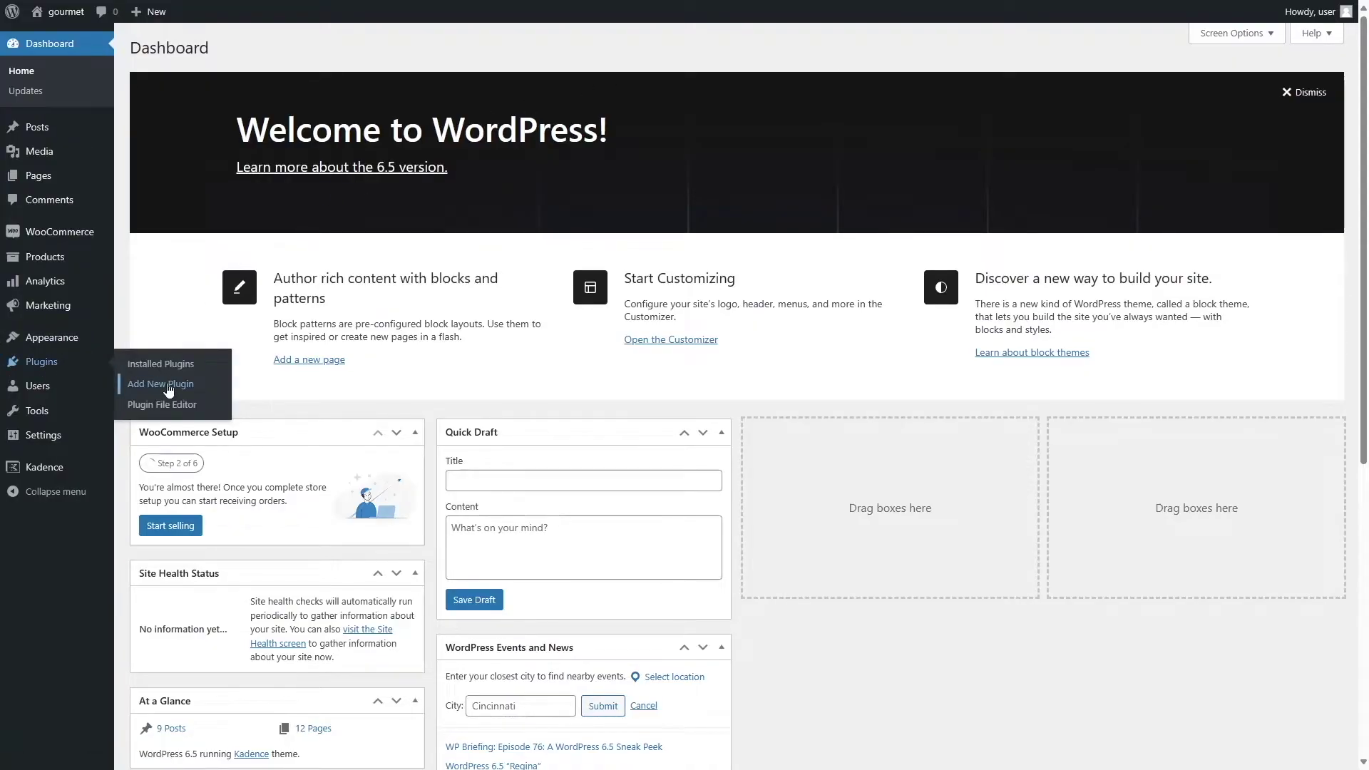
click(169, 385)
click(1187, 88)
text(UpdraftPlus)
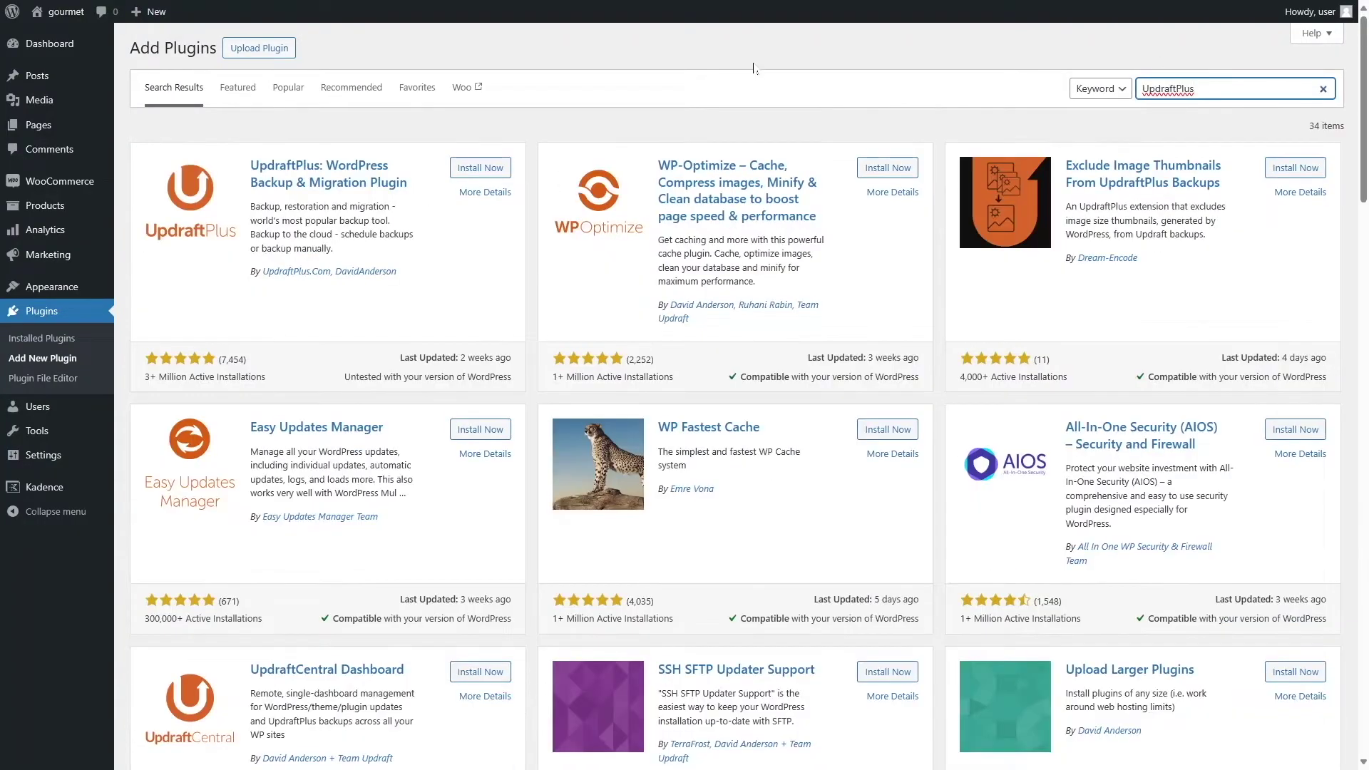
click(462, 171)
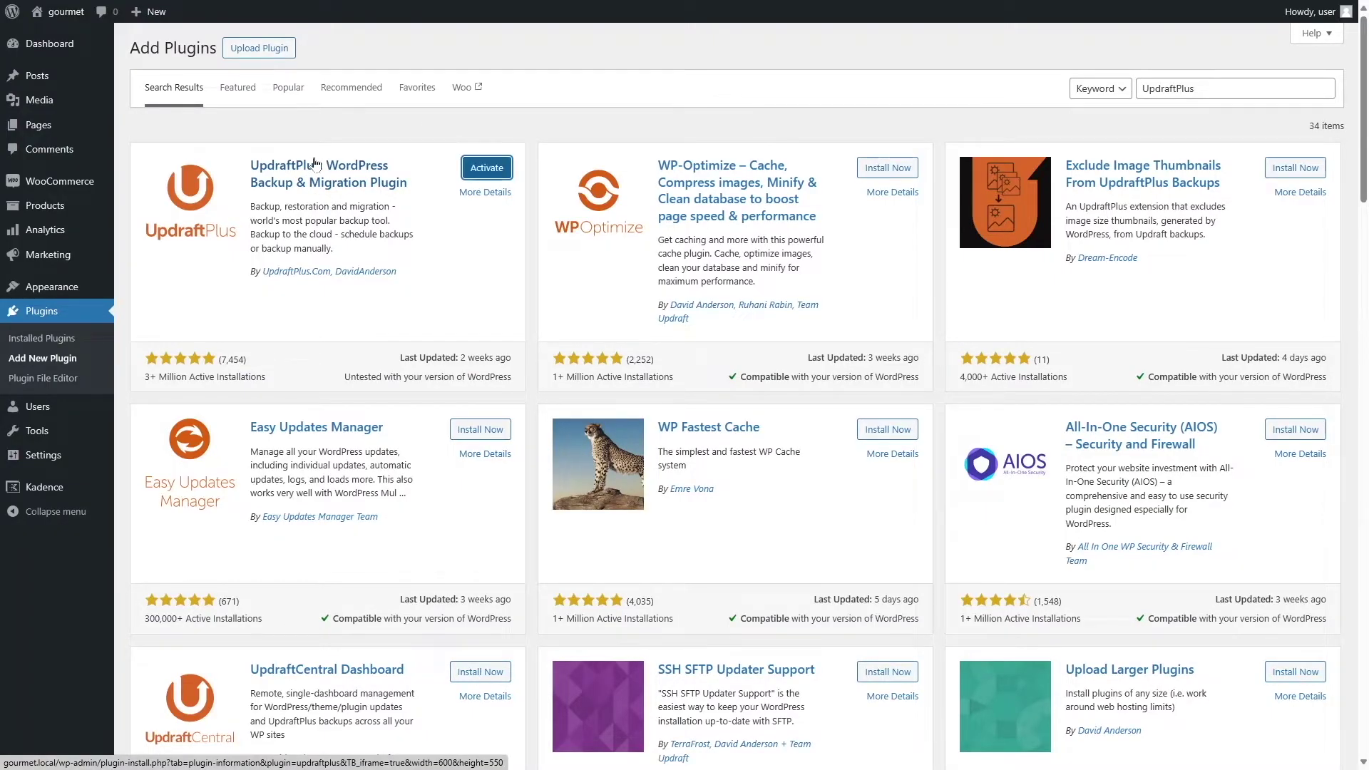
click(493, 173)
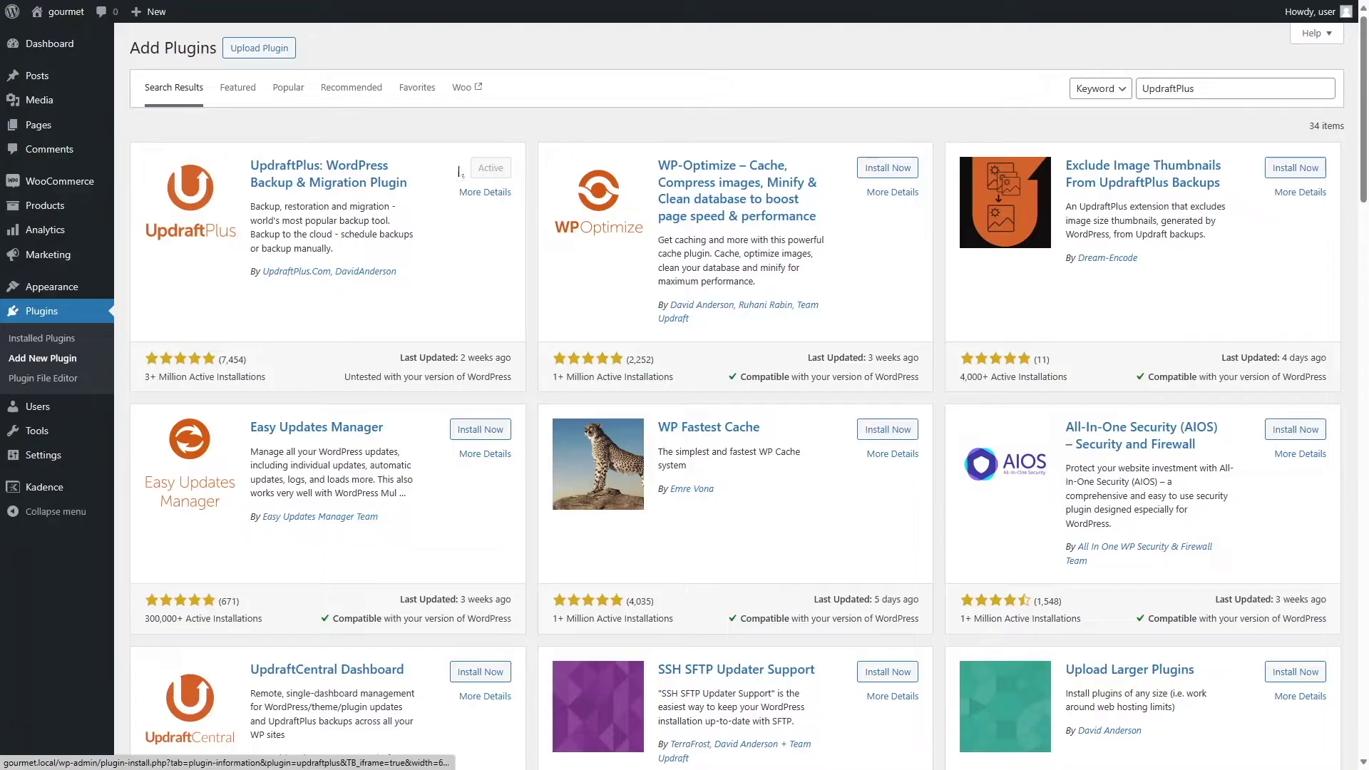
Step: Open the UpdraftPlus Backups page from the admin dashboard and start a new manual backup
mouse_move(54, 50)
click(52, 45)
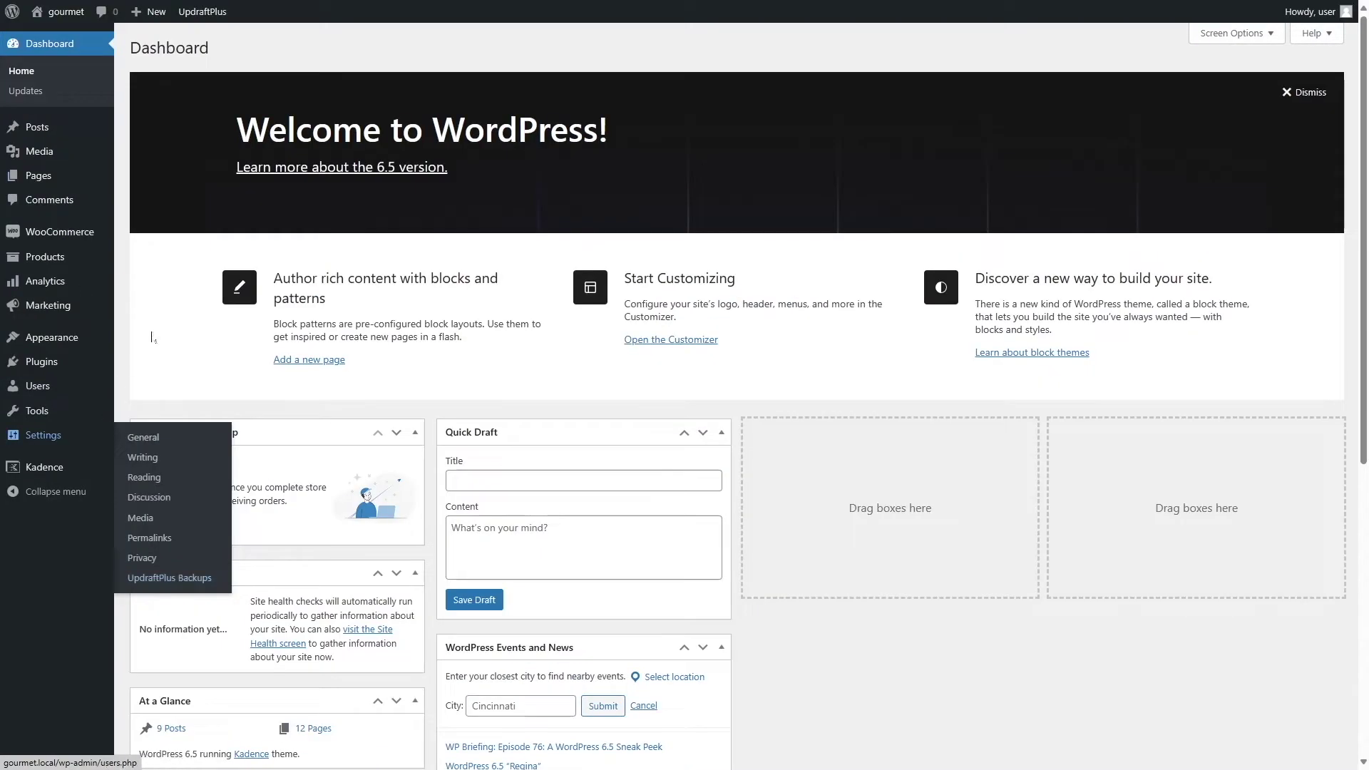
mouse_move(71, 439)
click(172, 579)
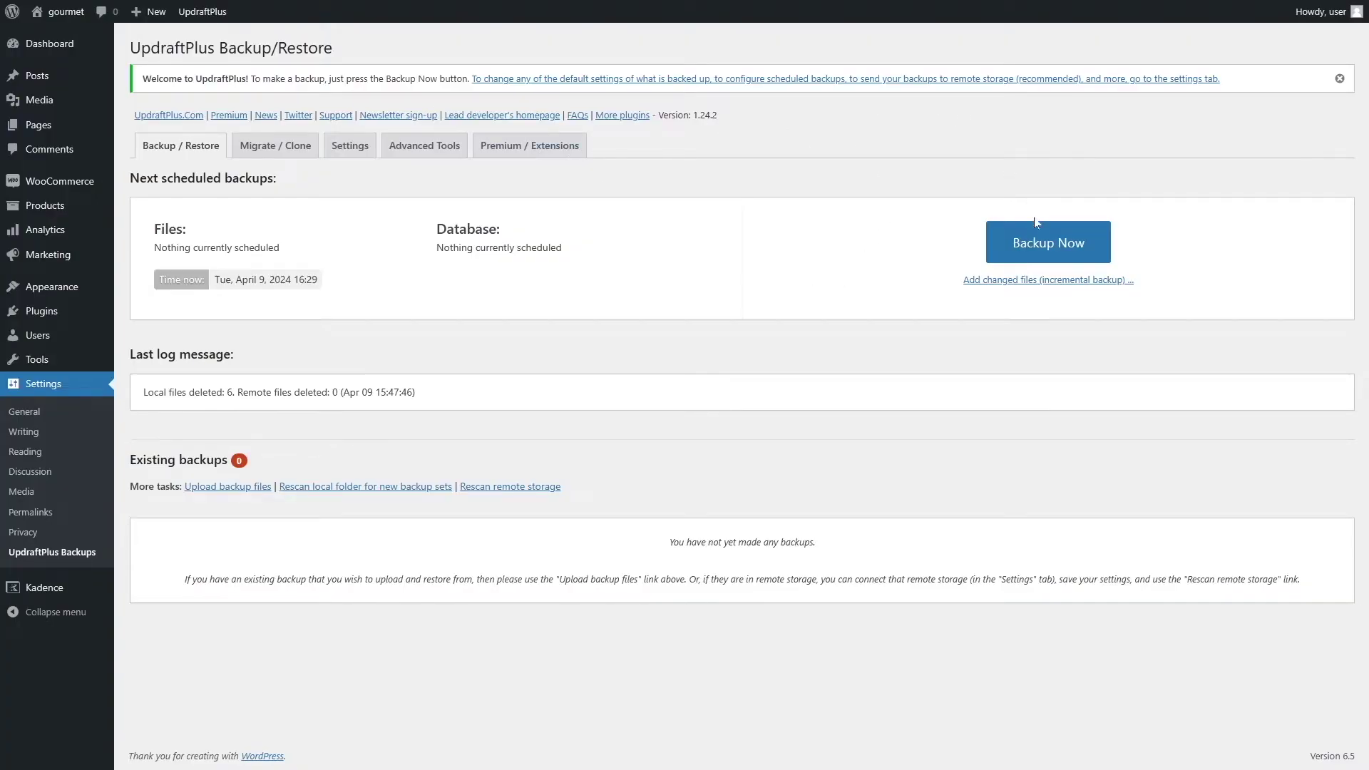
click(1035, 246)
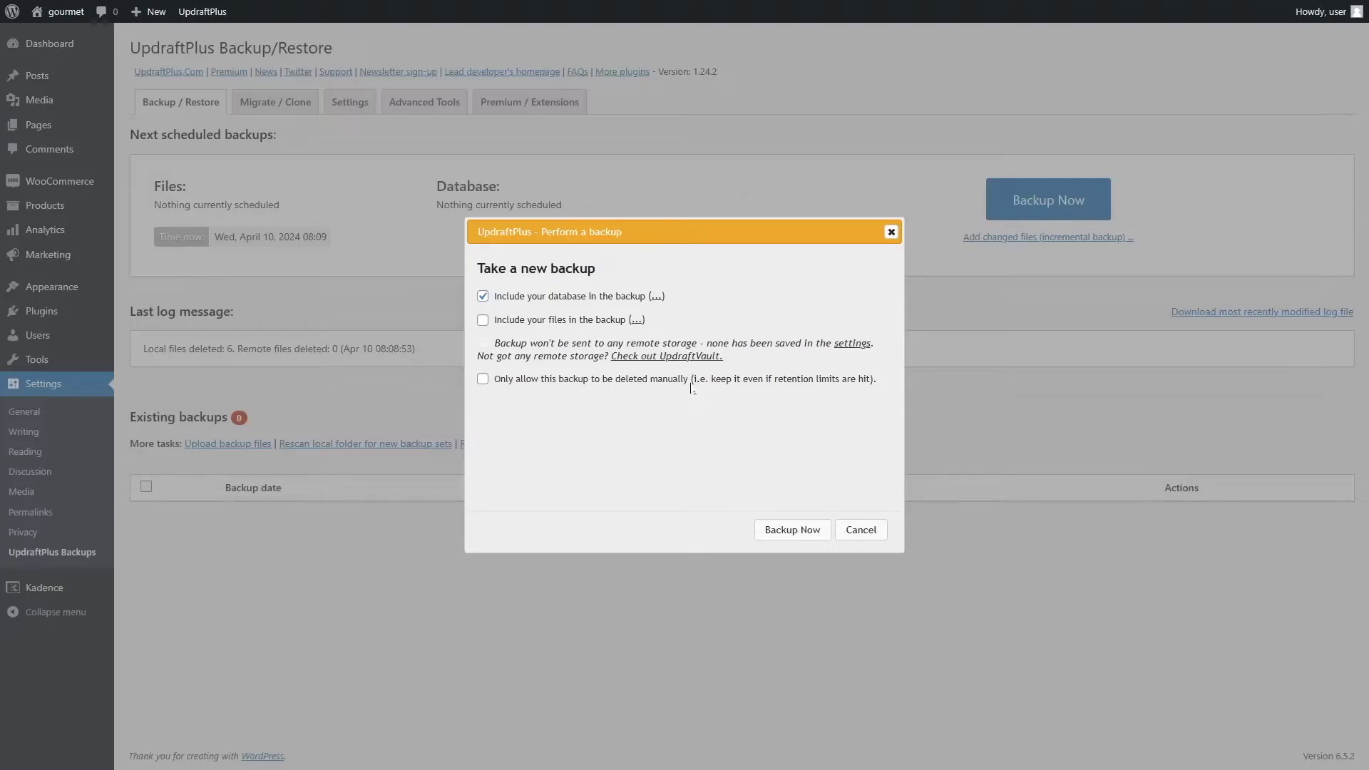
Step: Include the site files in the backup, selecting plugins, themes, uploads and any other directories inside wp-content
click(484, 322)
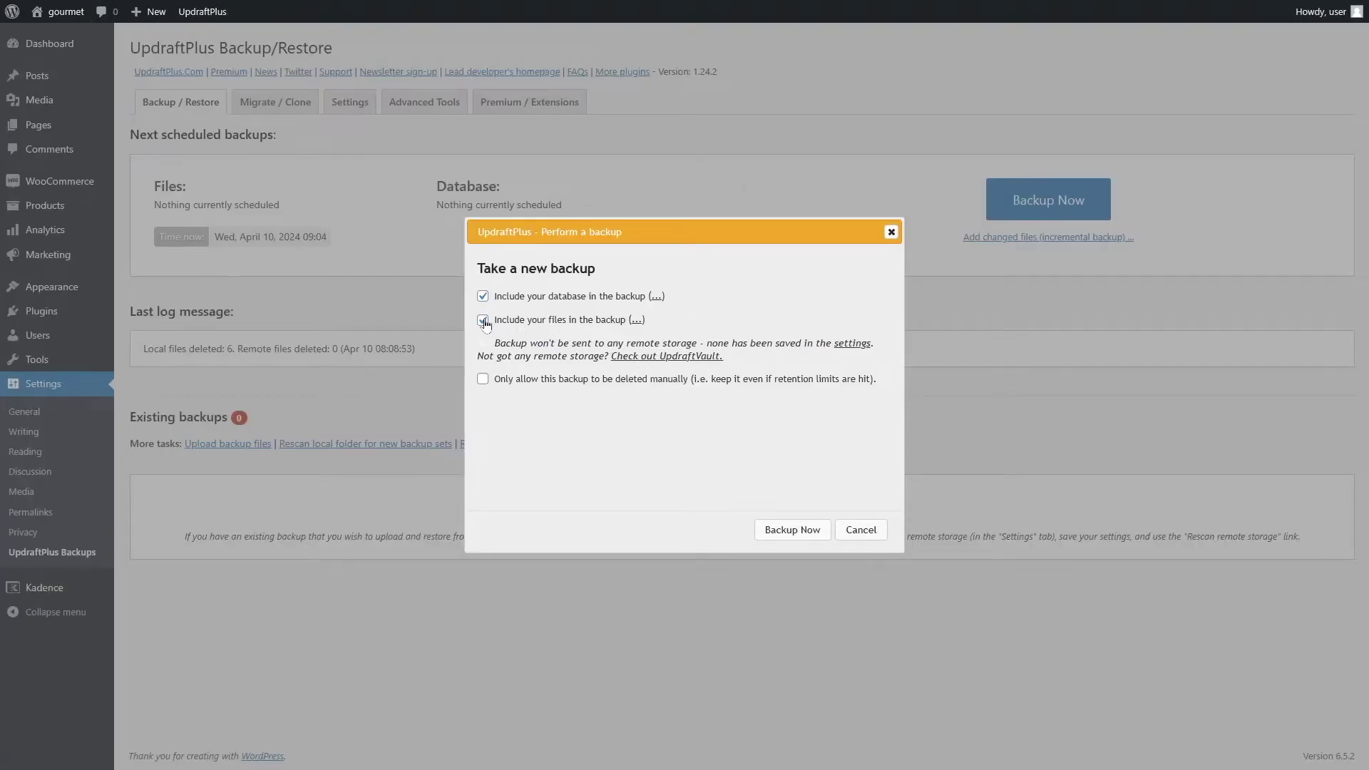
click(637, 320)
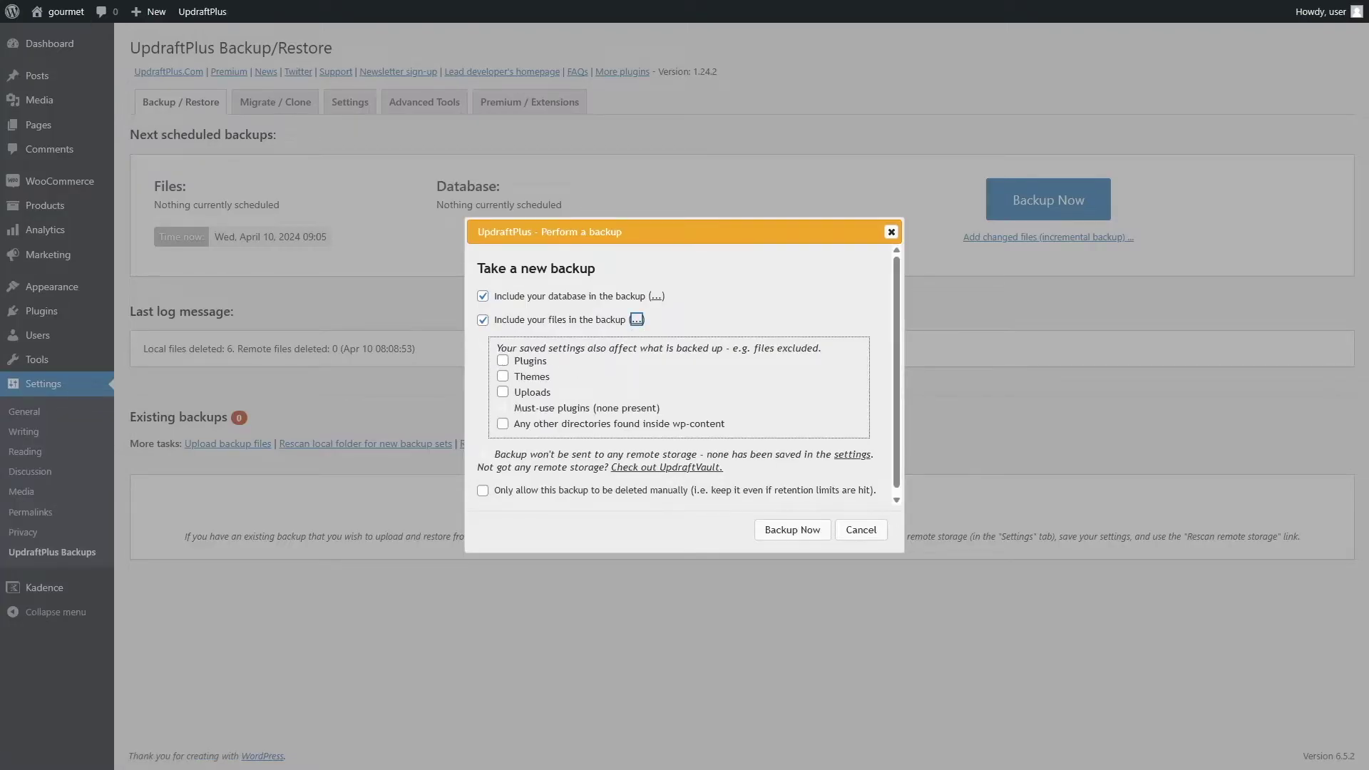
click(502, 360)
click(502, 376)
click(503, 392)
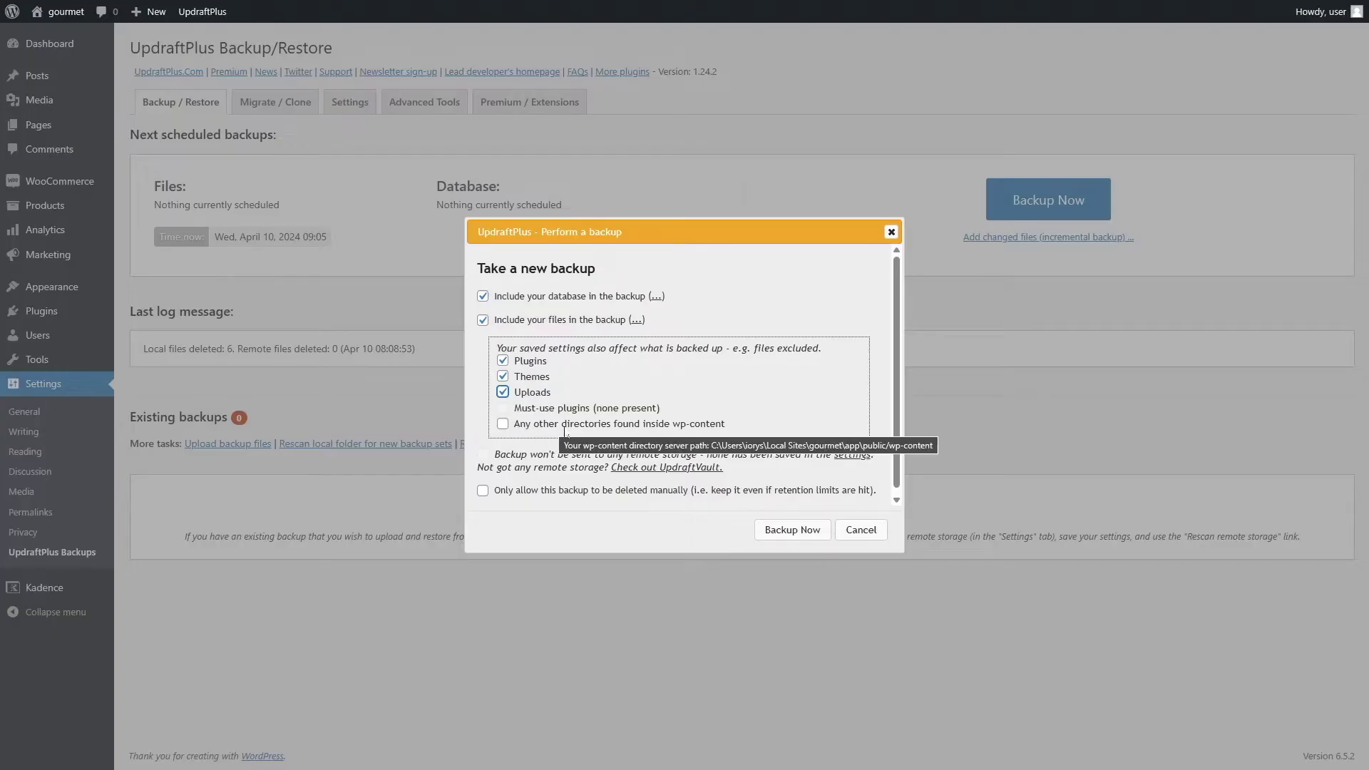
click(503, 424)
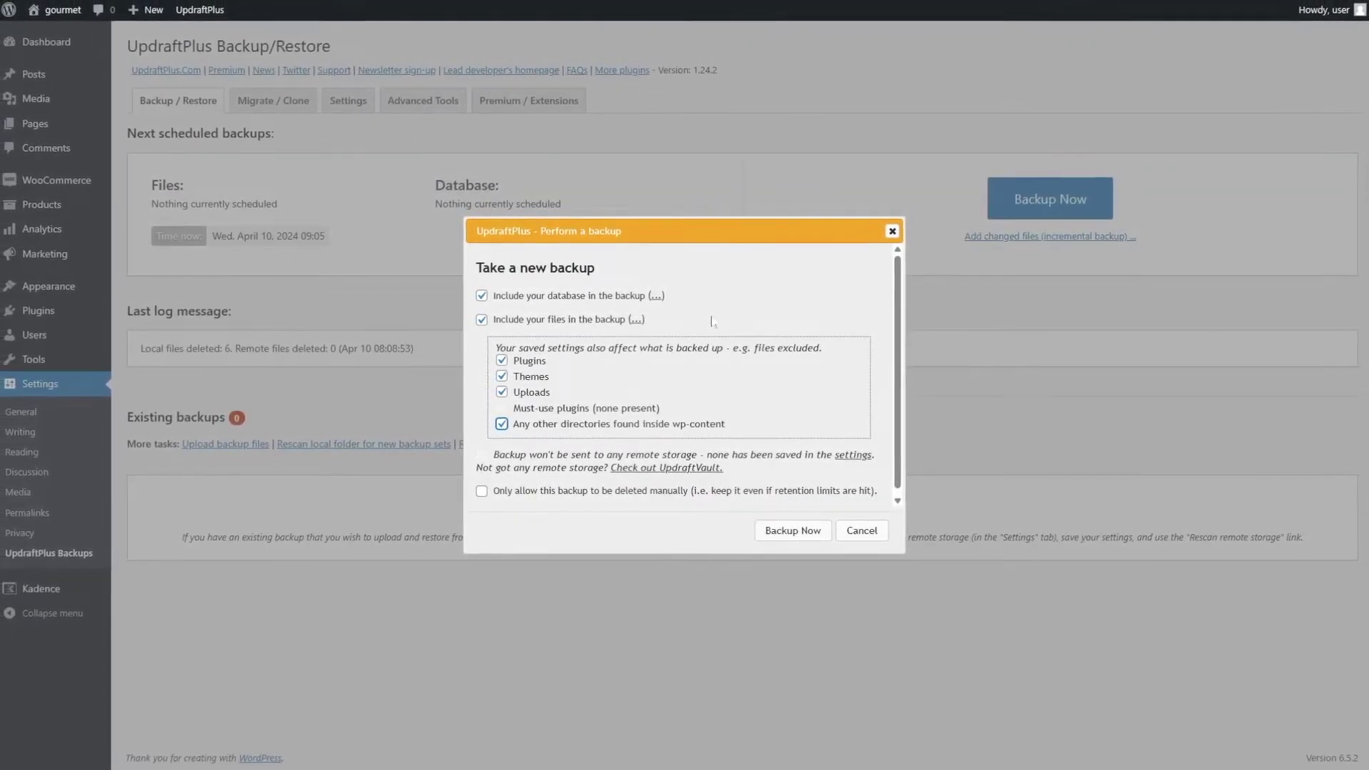
click(636, 325)
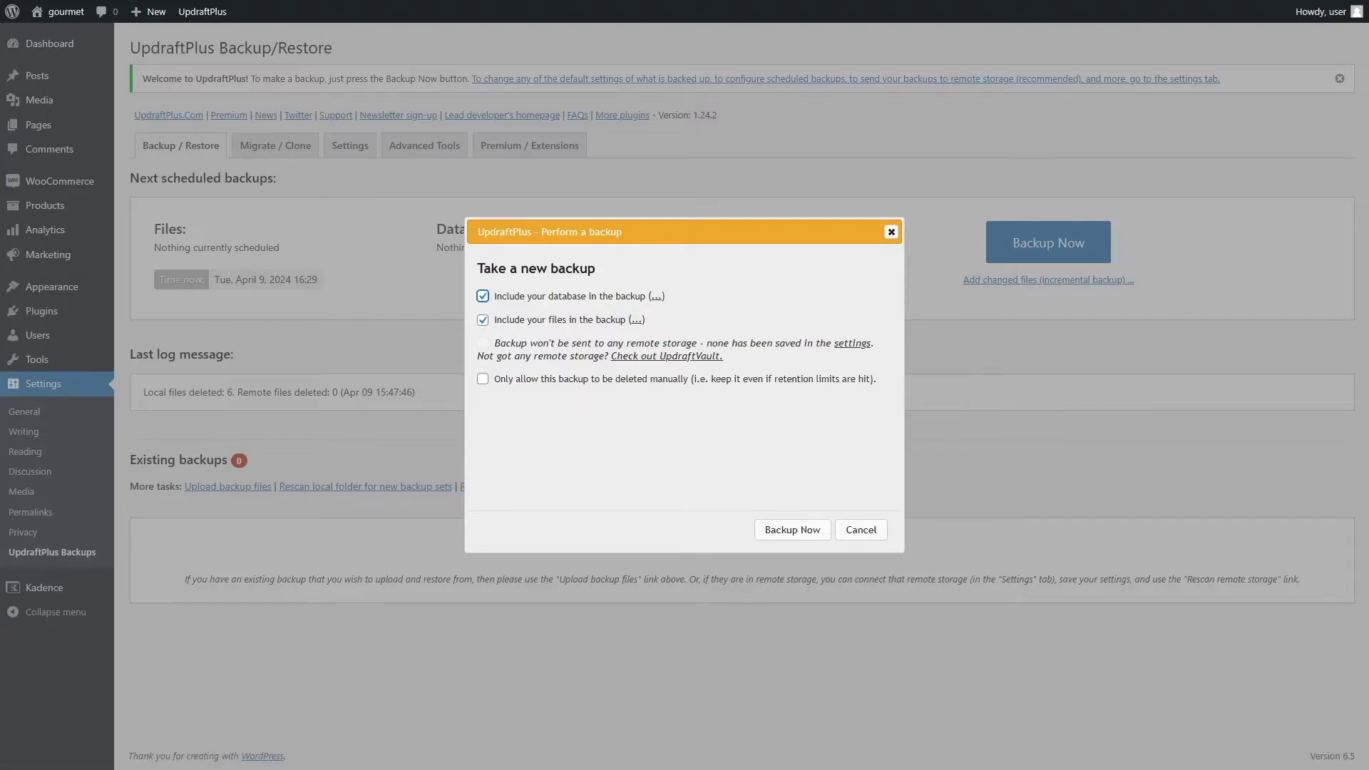
Step: Look at the remote storage options in the UpdraftPlus settings and return to the backup and restore overview
click(852, 345)
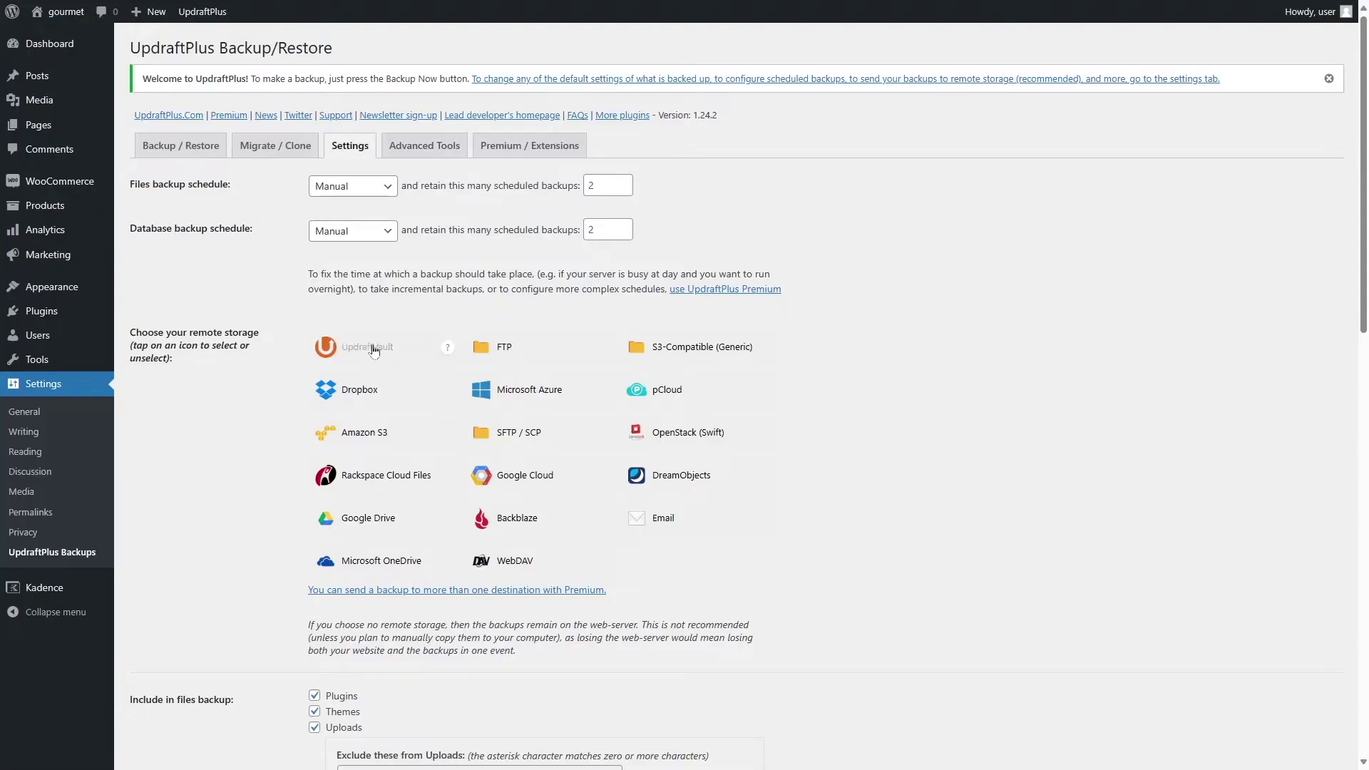
click(180, 148)
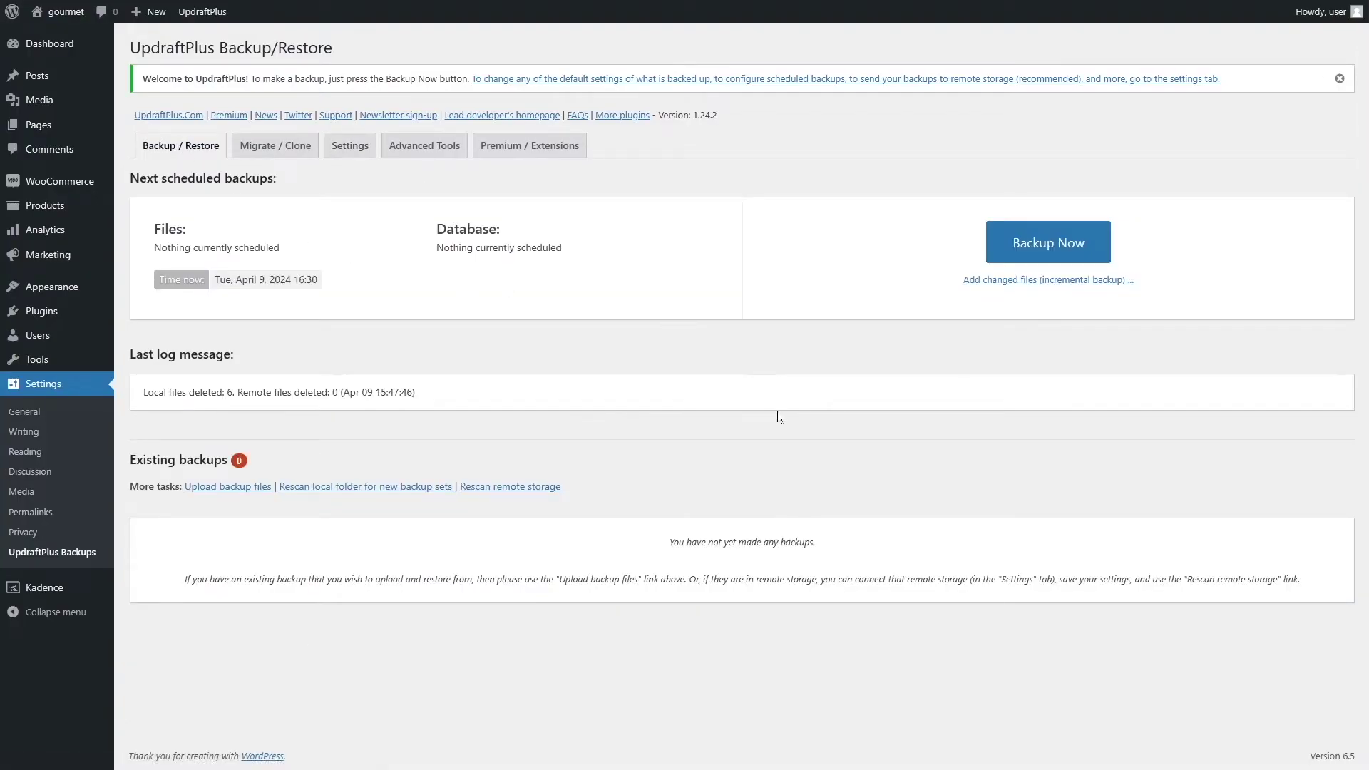
Step: Run a new backup that includes the site's database and files, and dismiss the completion notice
click(1076, 250)
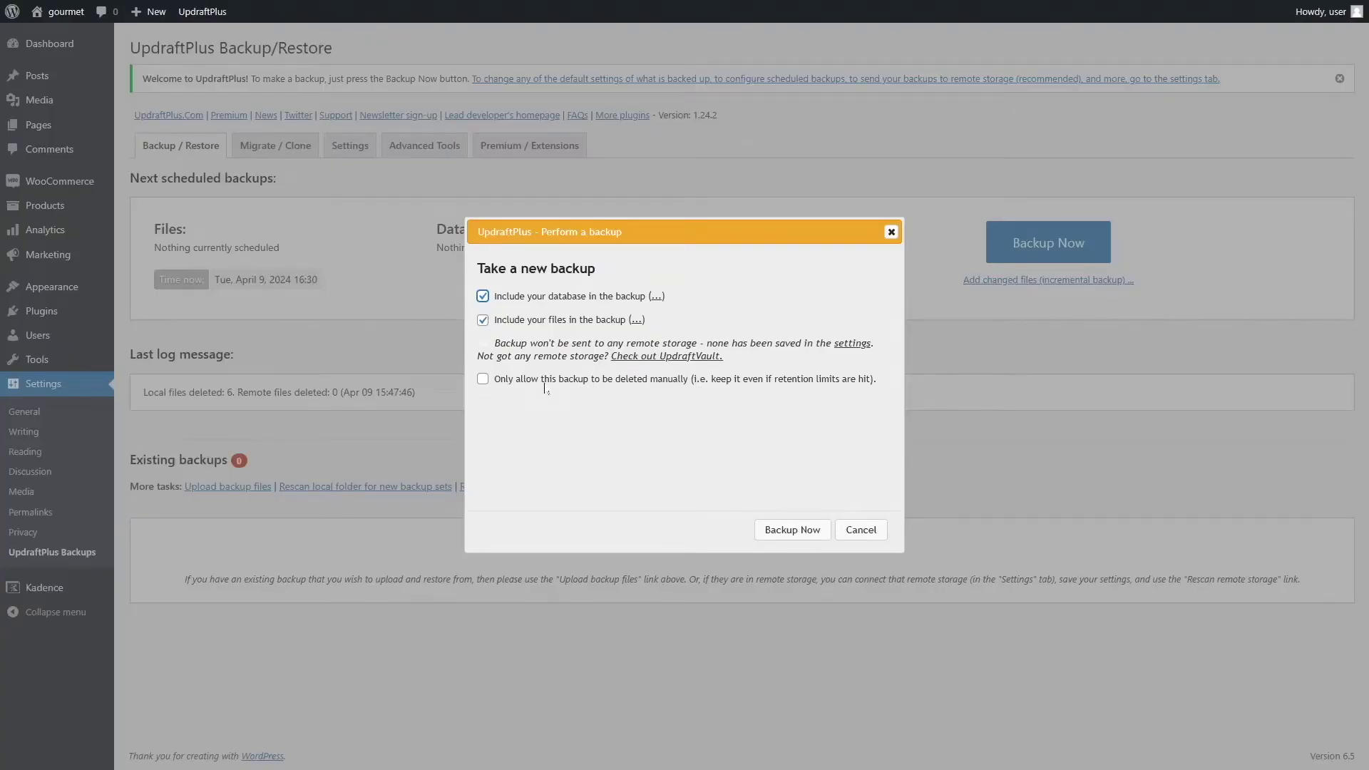
click(790, 535)
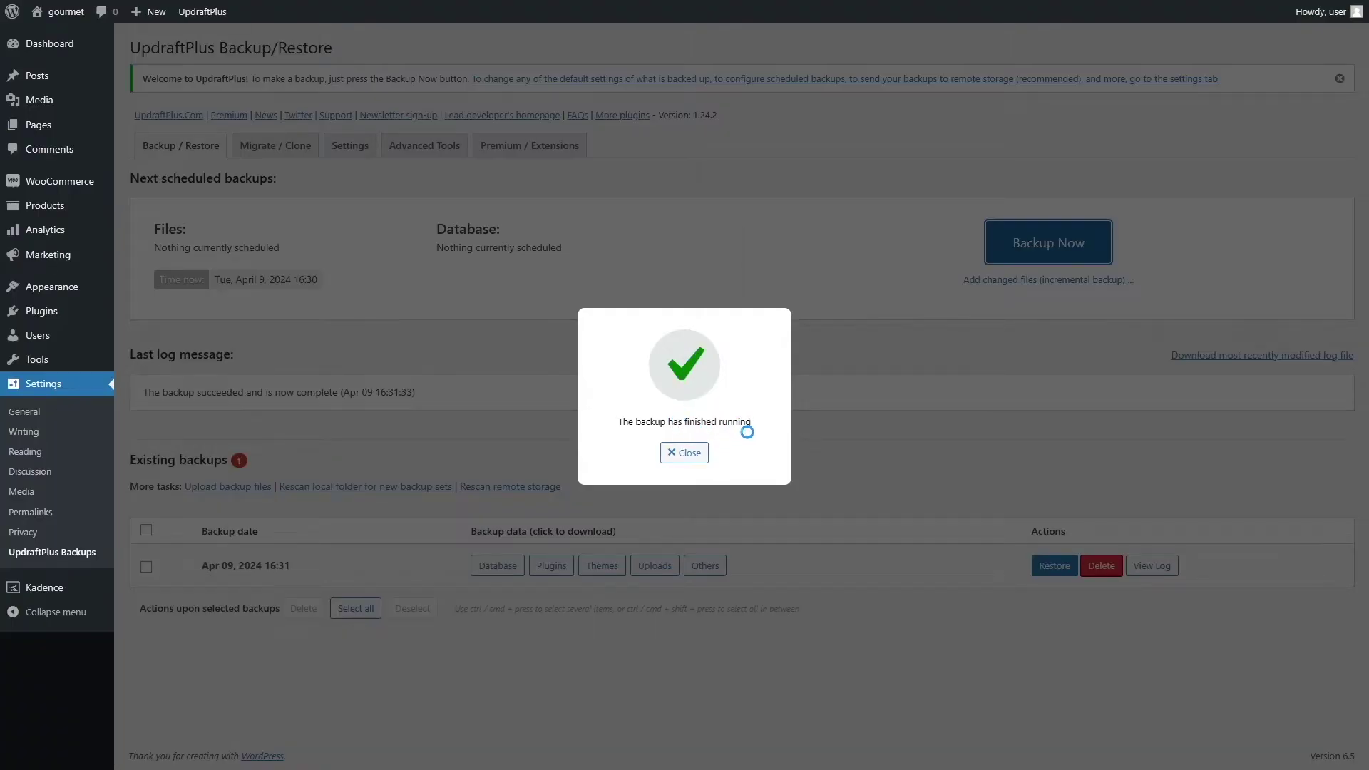
key(Escape)
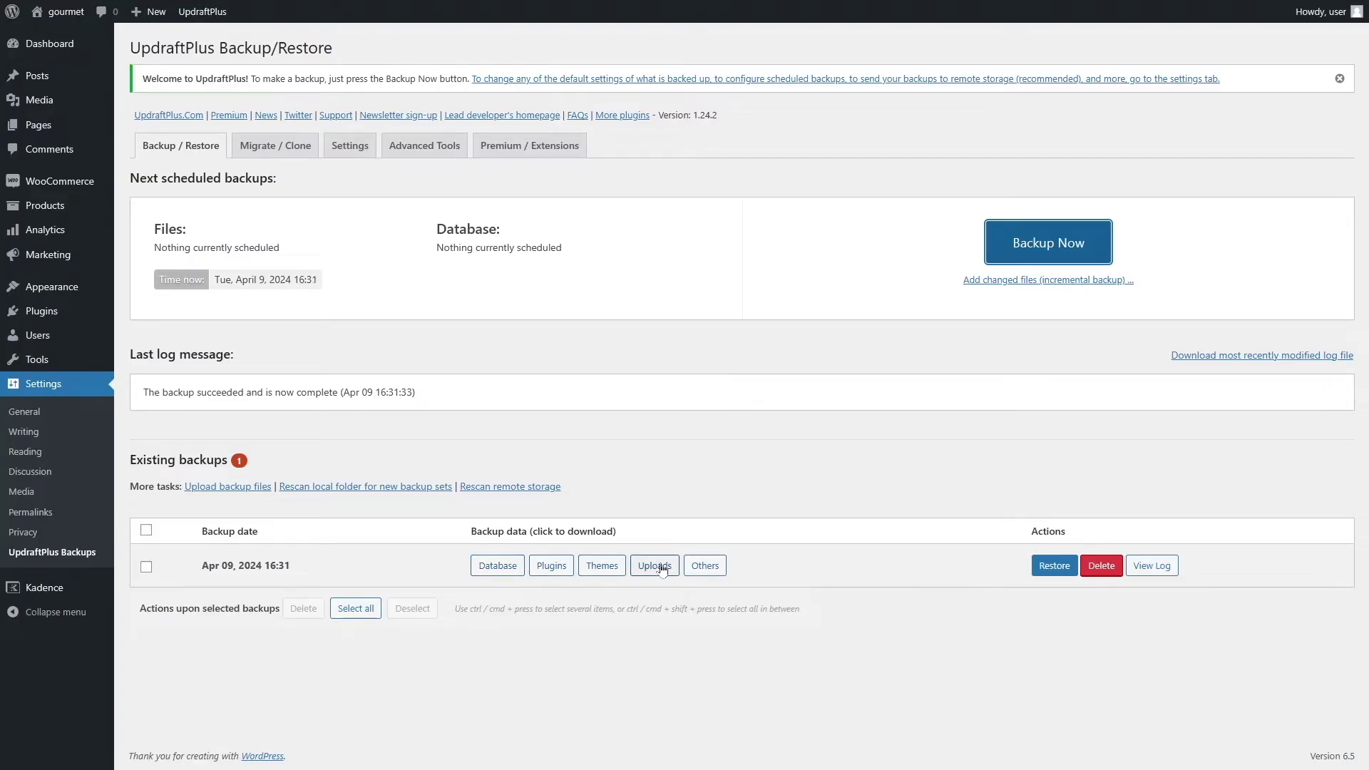
Step: Prepare the database, plugins, themes, uploads and others archives of the Apr 09, 2024 16:31 backup for download
click(494, 567)
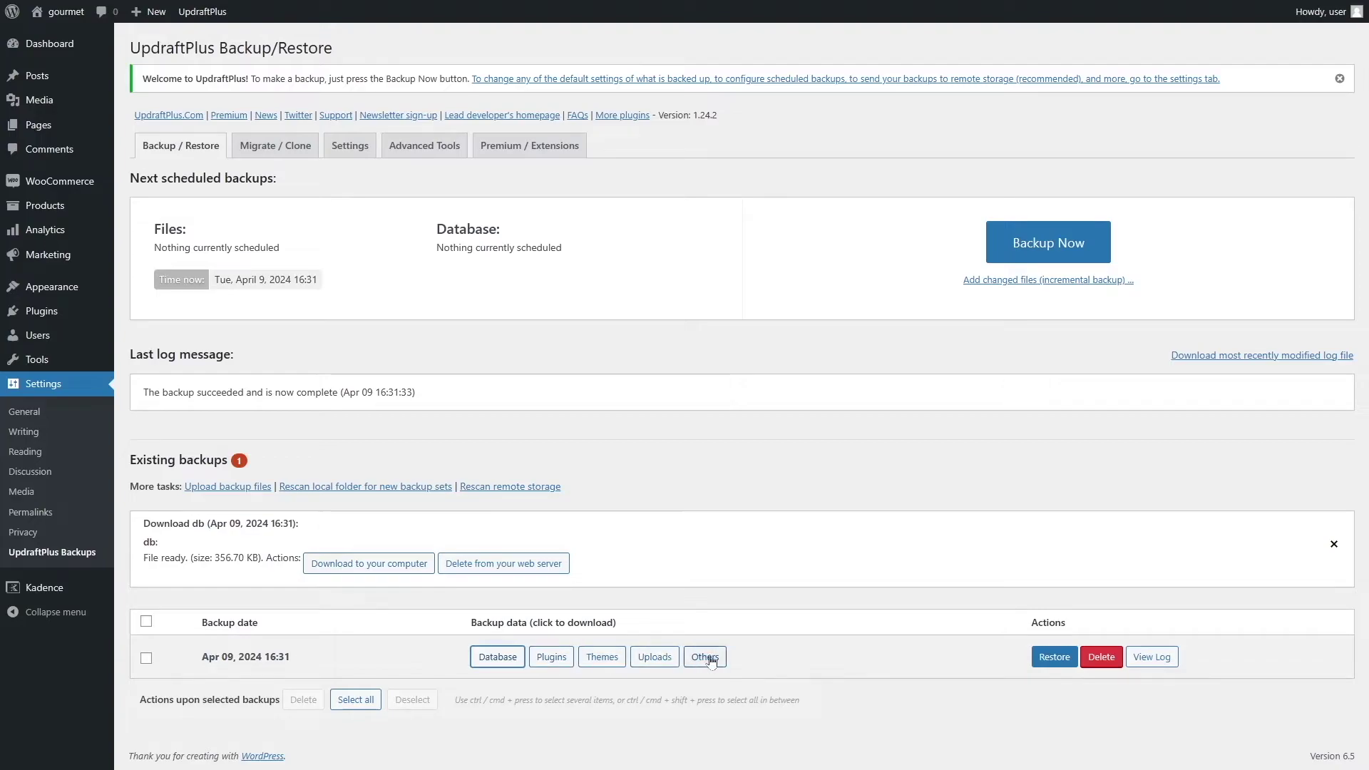
click(550, 656)
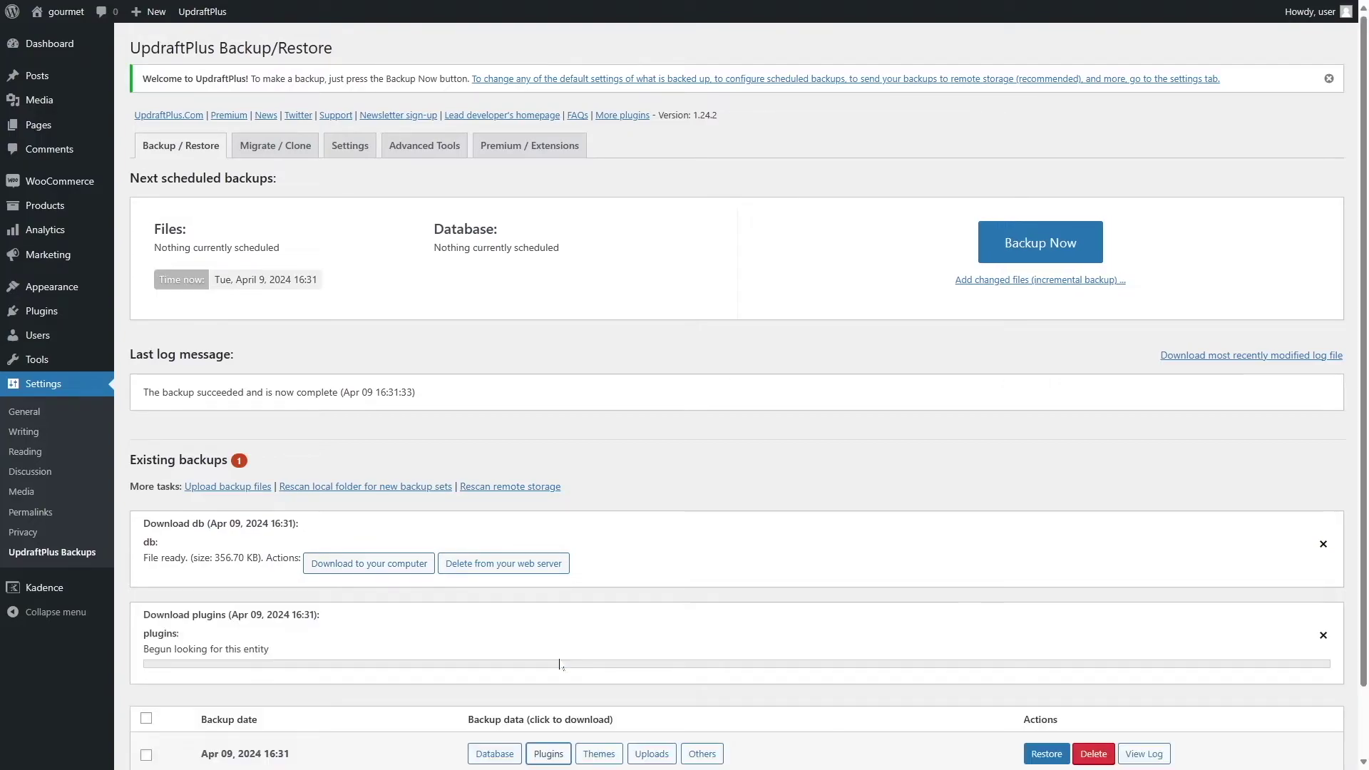
scroll(560, 664, down, 2)
click(599, 681)
scroll(651, 676, down, 1)
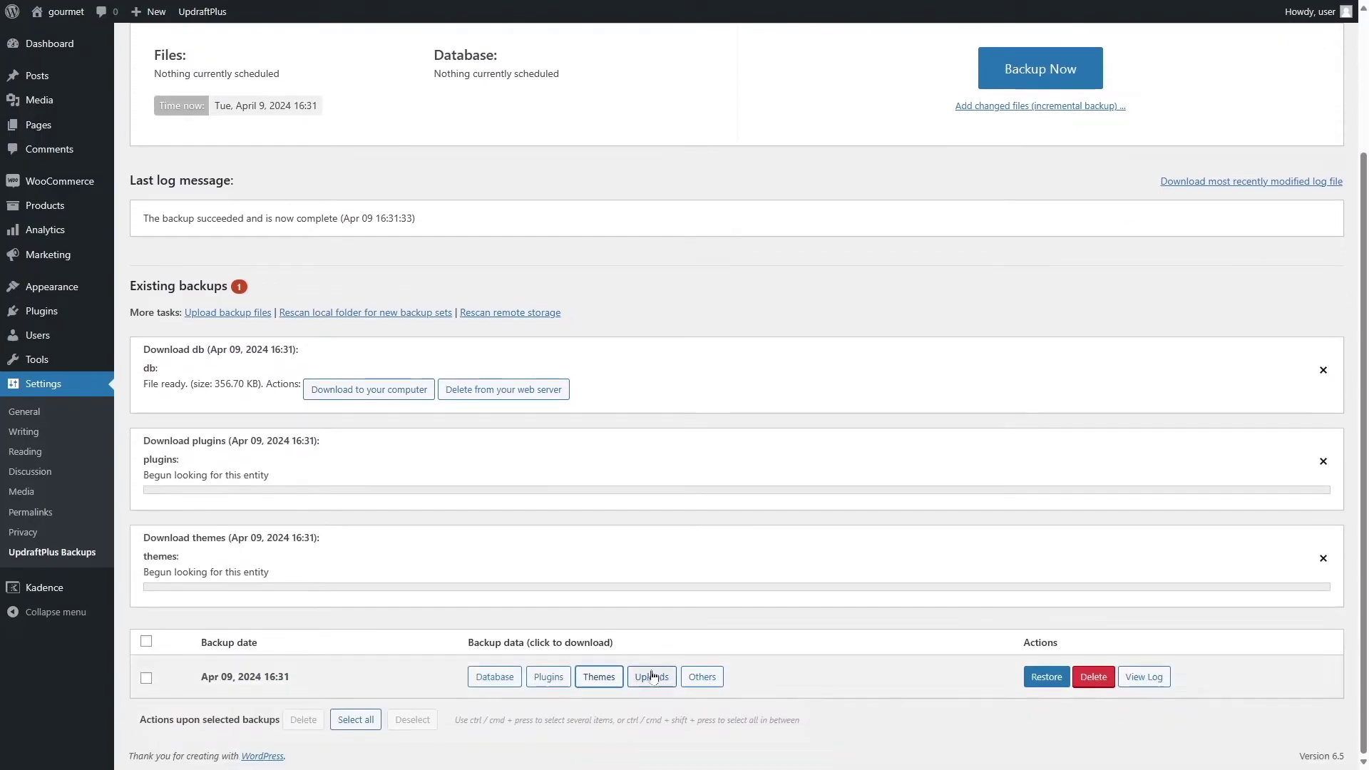
click(652, 676)
scroll(657, 627, down, 1)
click(702, 677)
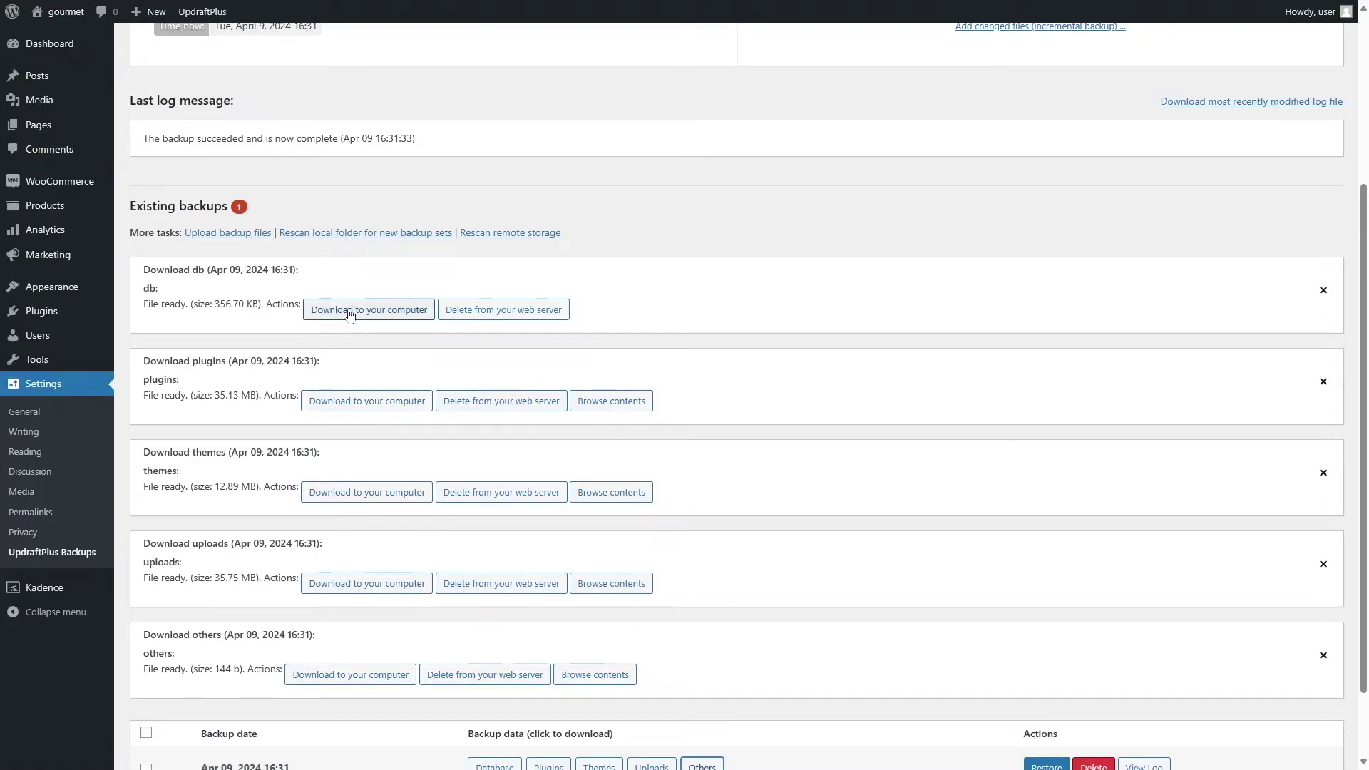
Step: Download all five backup archives to the computer, check them in the Downloads > Compressed > wp folder and return to the backup page
click(380, 310)
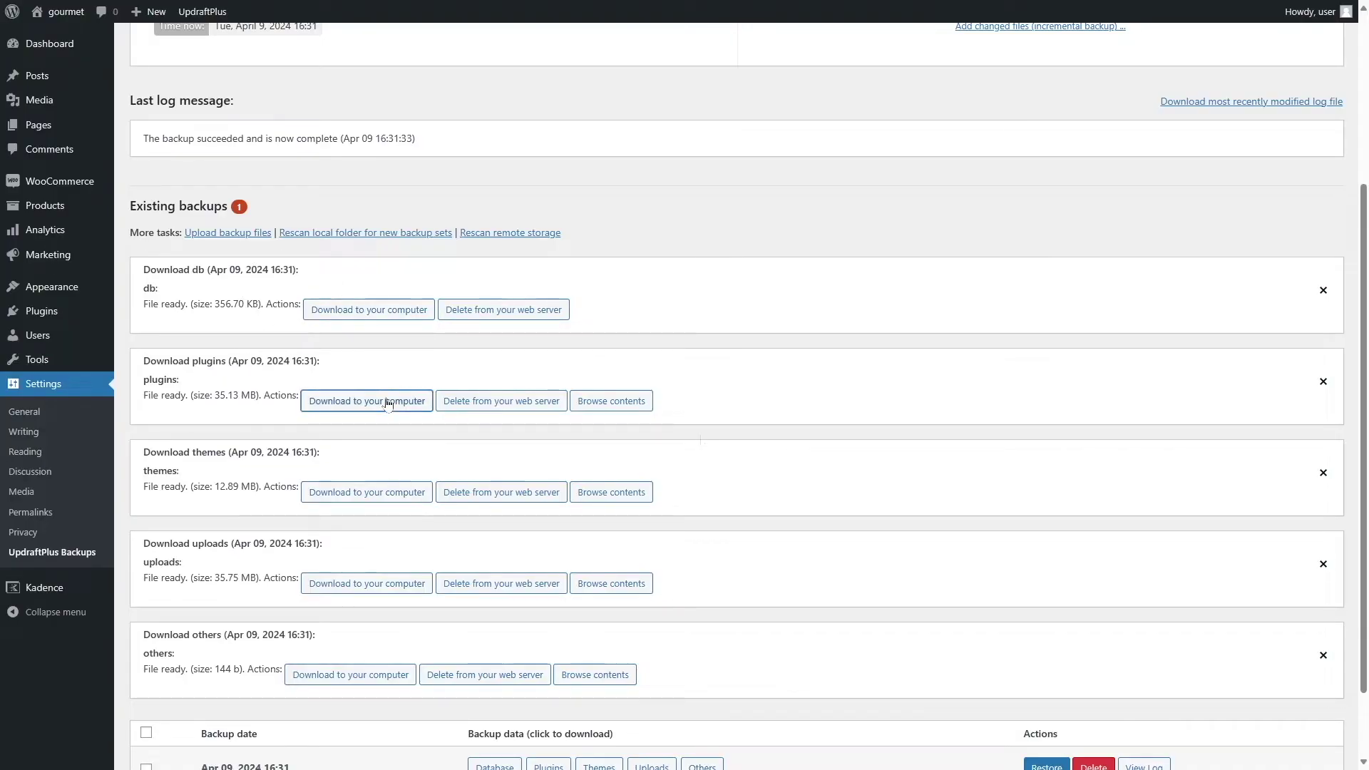
scroll(201, 198, down, 1)
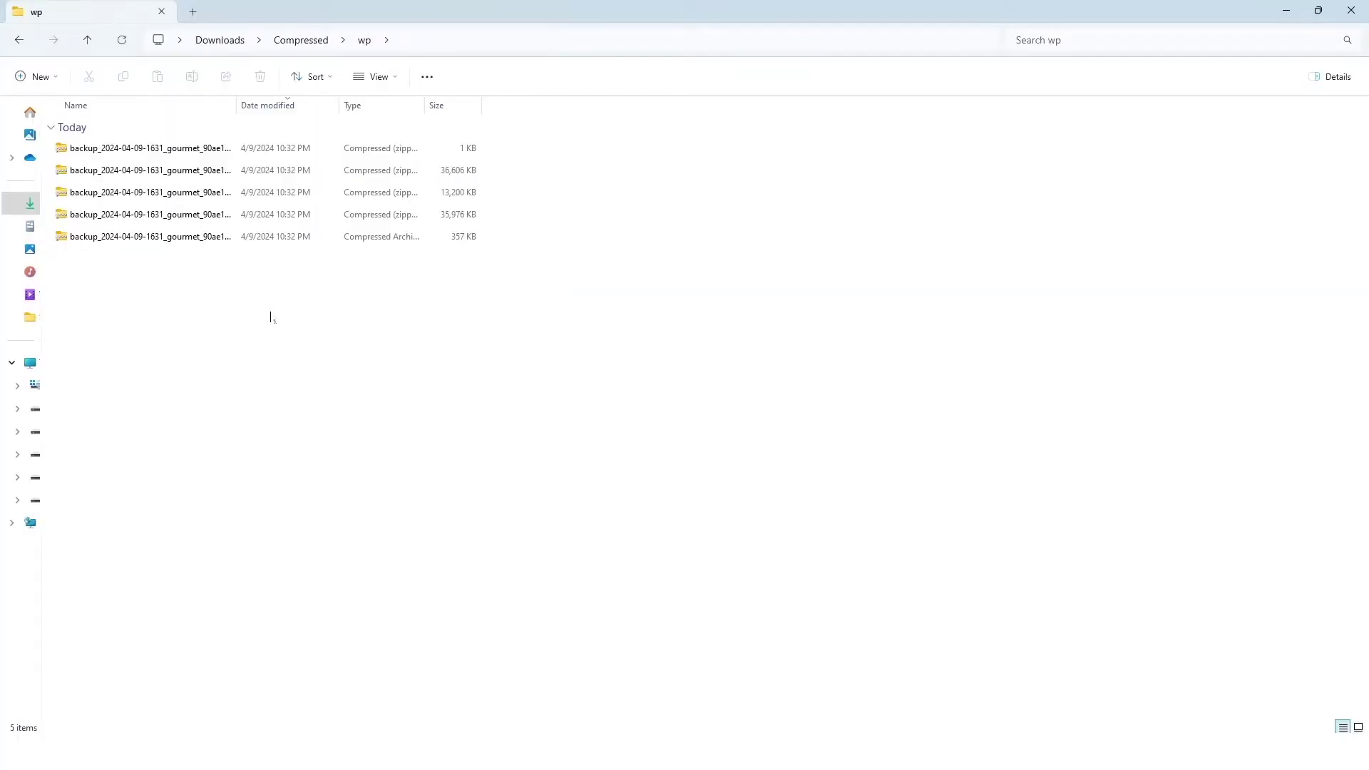
drag(245, 321, 188, 285)
key(alt+Tab)
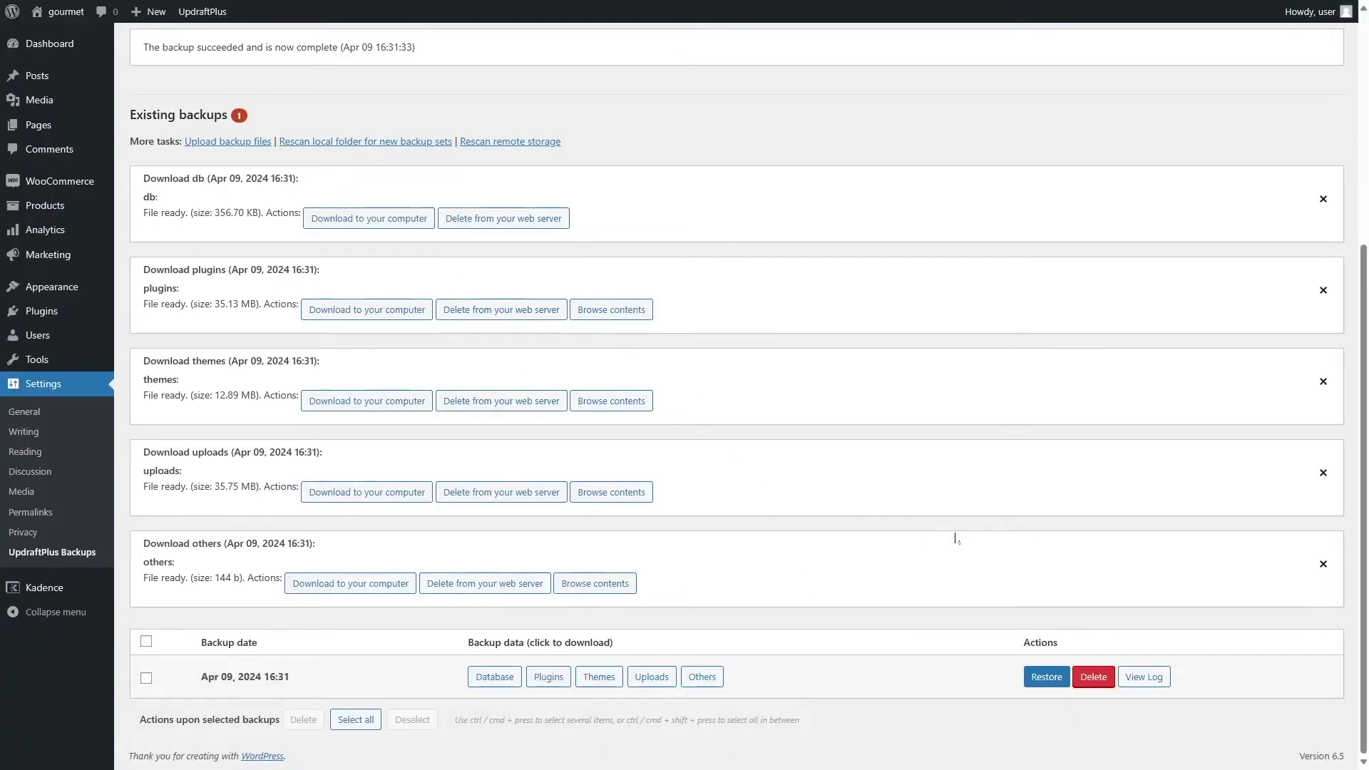
Step: Switch to My Test Site, look through its front page and return to its admin dashboard
mouse_move(1310, 22)
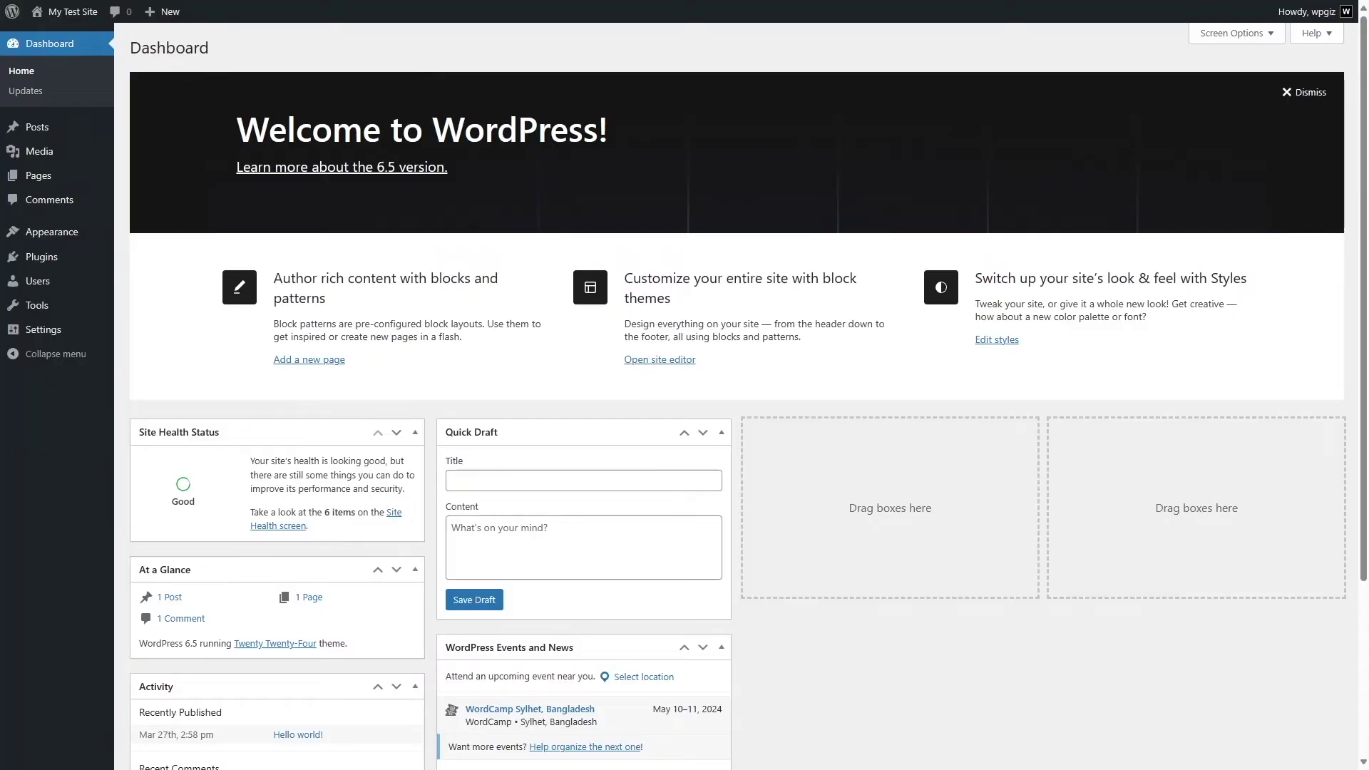
click(71, 33)
scroll(1207, 256, down, 15)
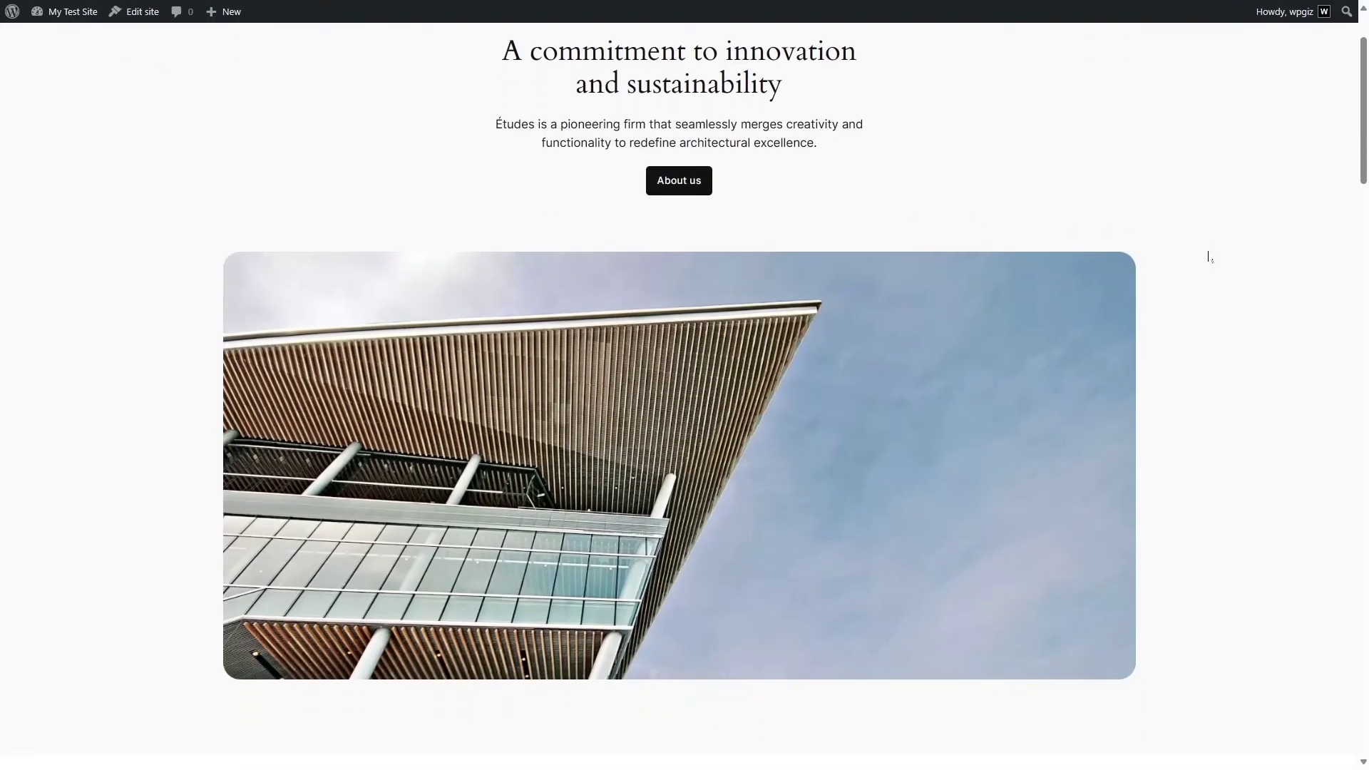
scroll(1207, 257, down, 10)
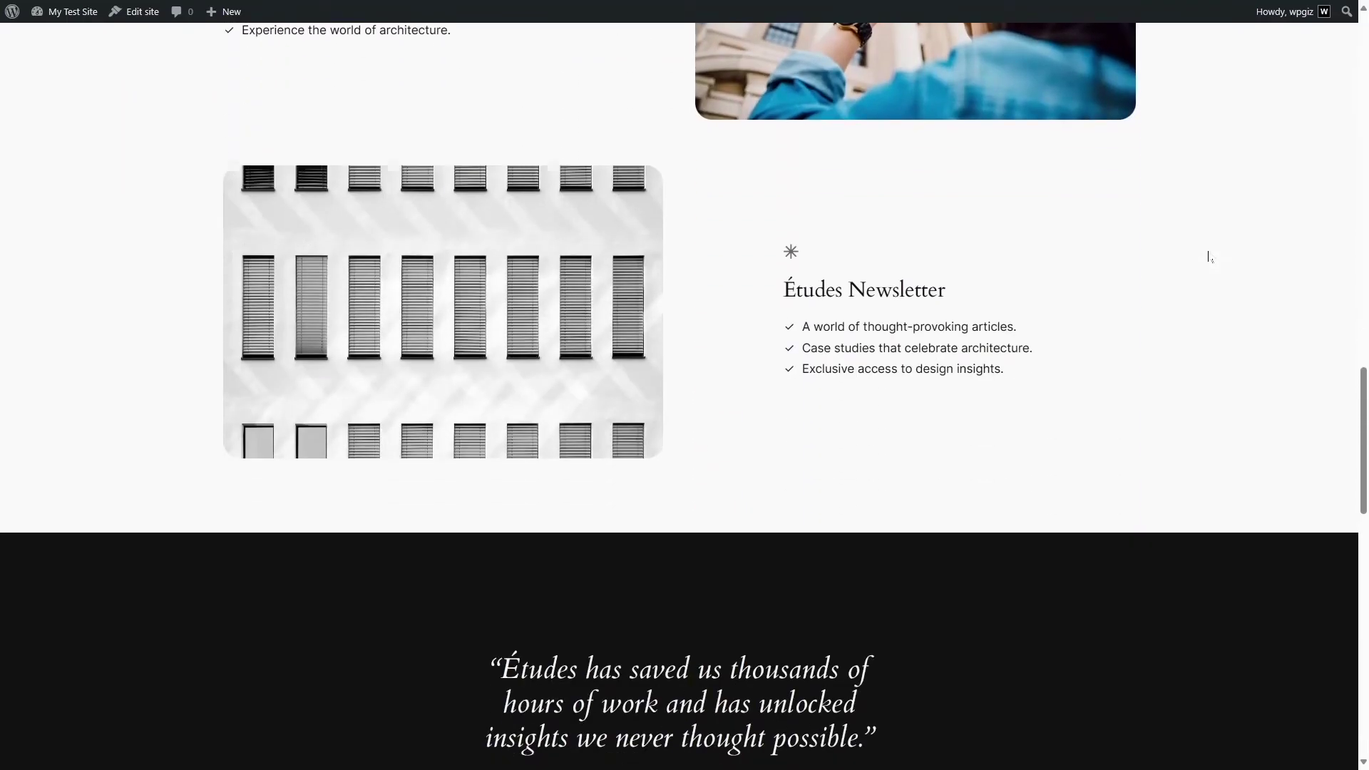
scroll(1207, 257, up, 15)
scroll(1207, 256, up, 10)
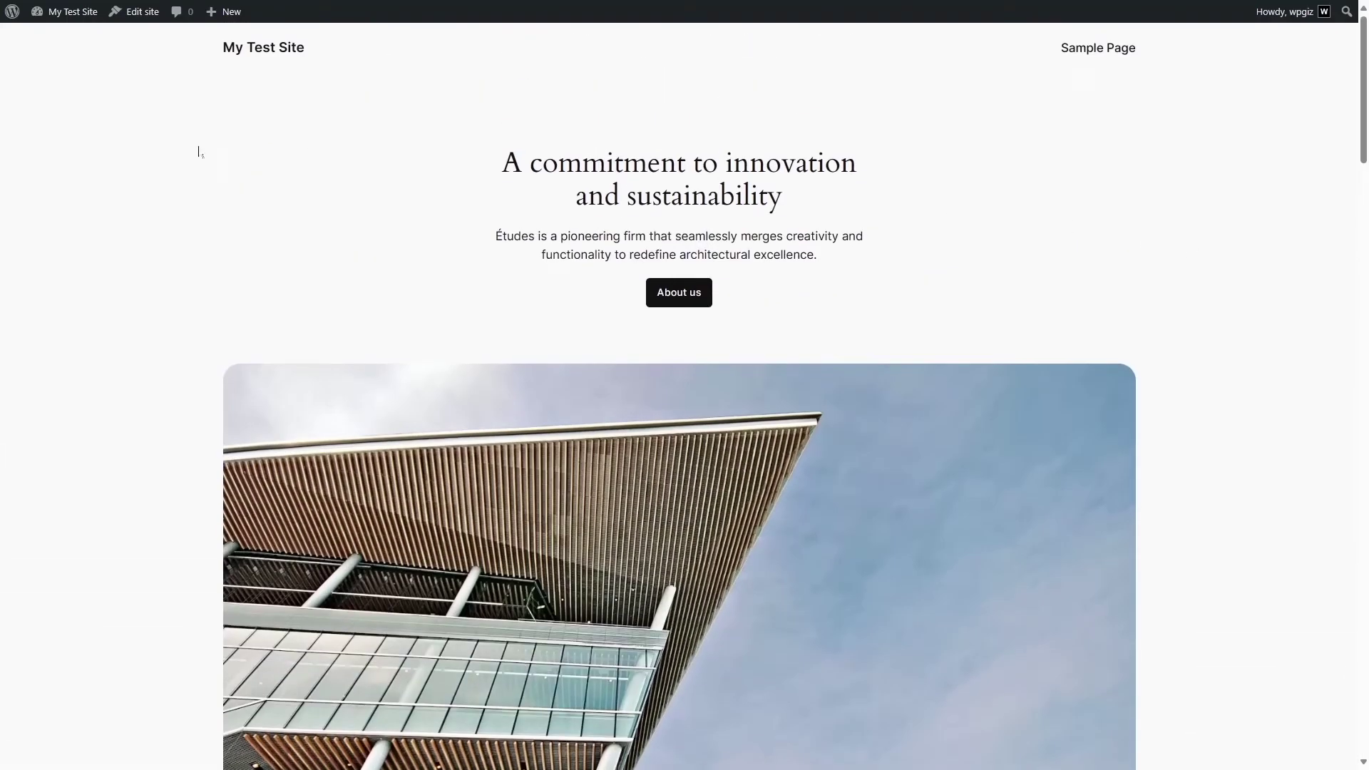
mouse_move(72, 12)
click(71, 40)
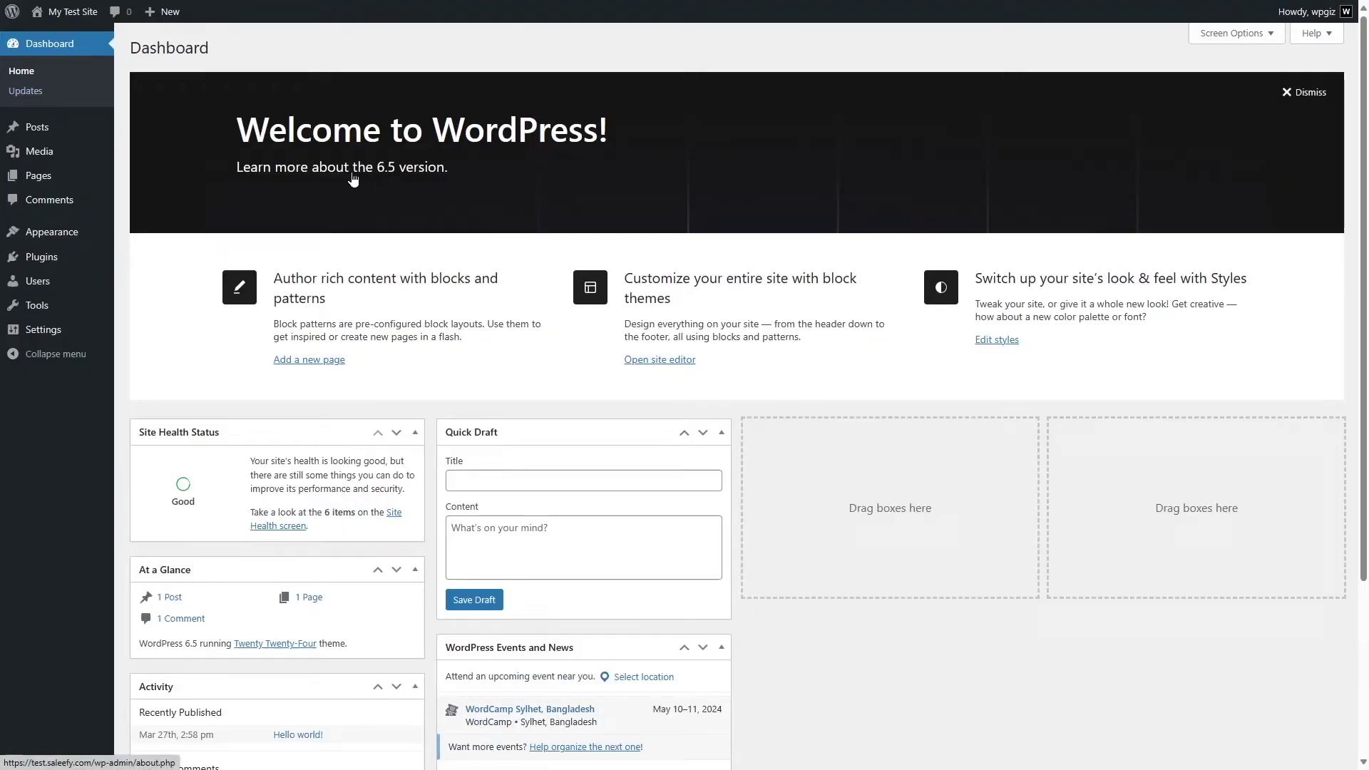
Step: Search for updraftplus among new plugins on My Test Site, then install and activate UpdraftPlus: WordPress Backup & Migration Plugin
mouse_move(55, 265)
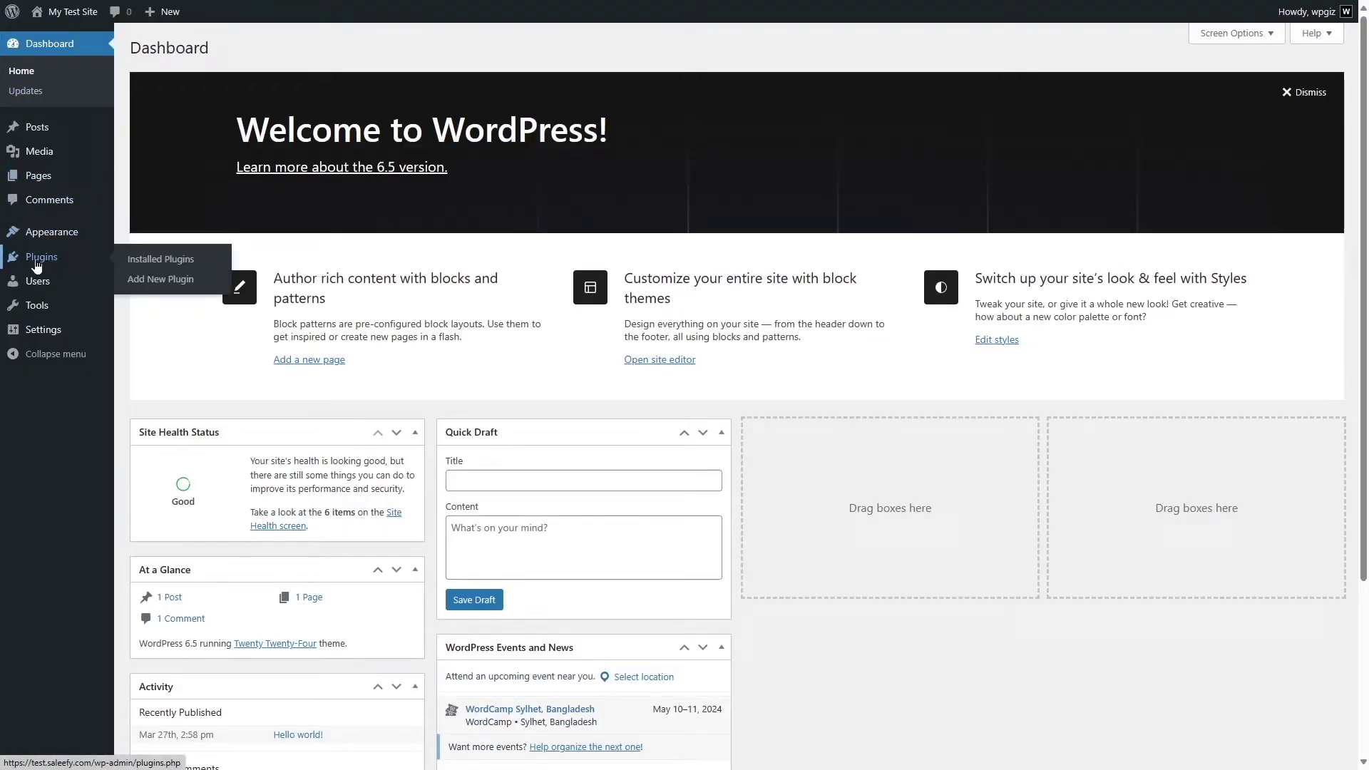
click(158, 284)
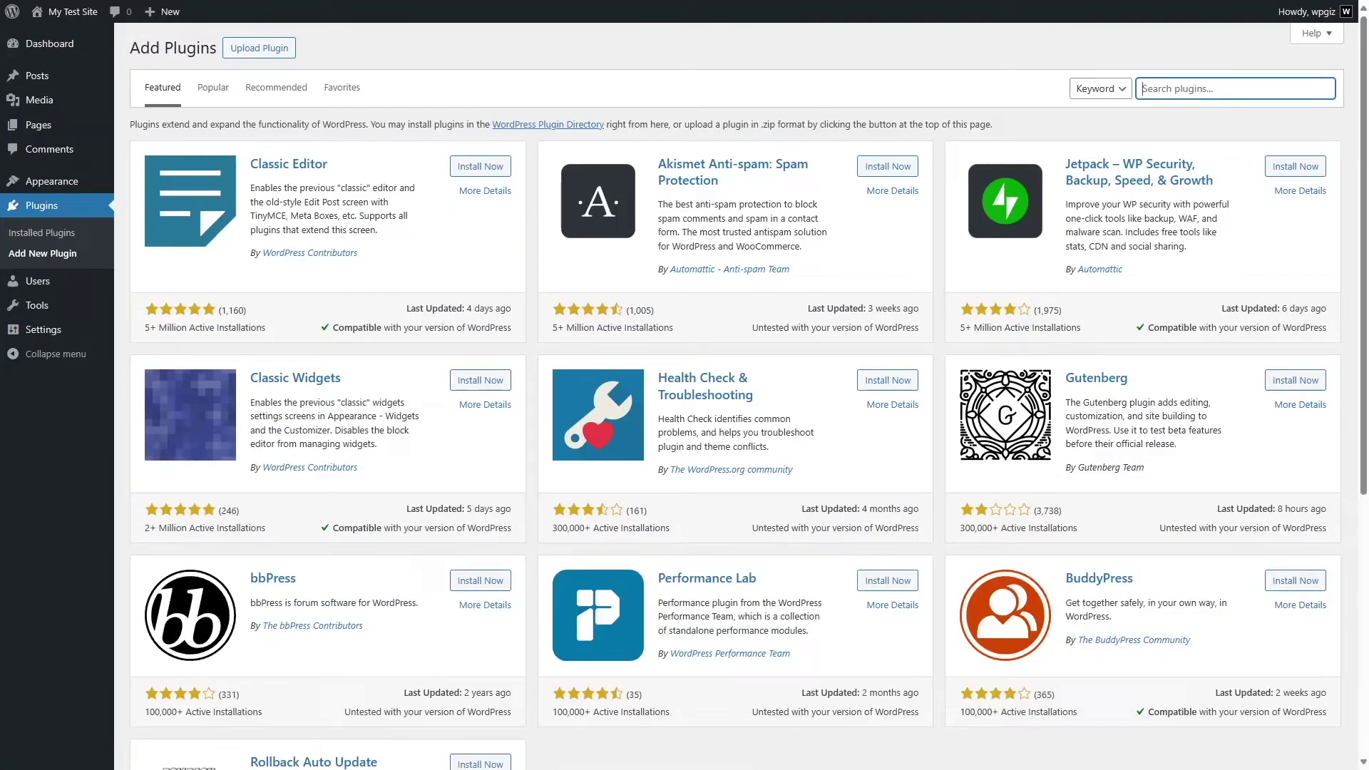
text(updraftplus)
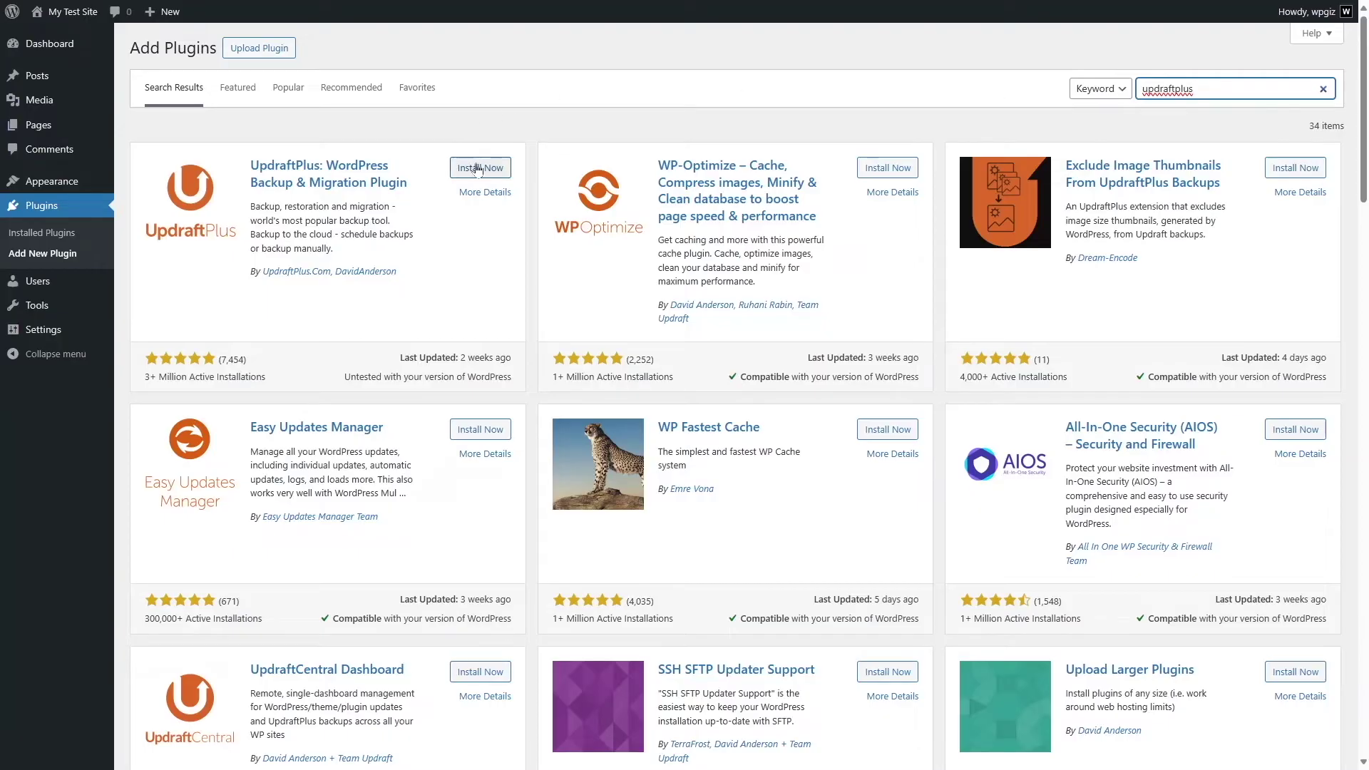
click(464, 171)
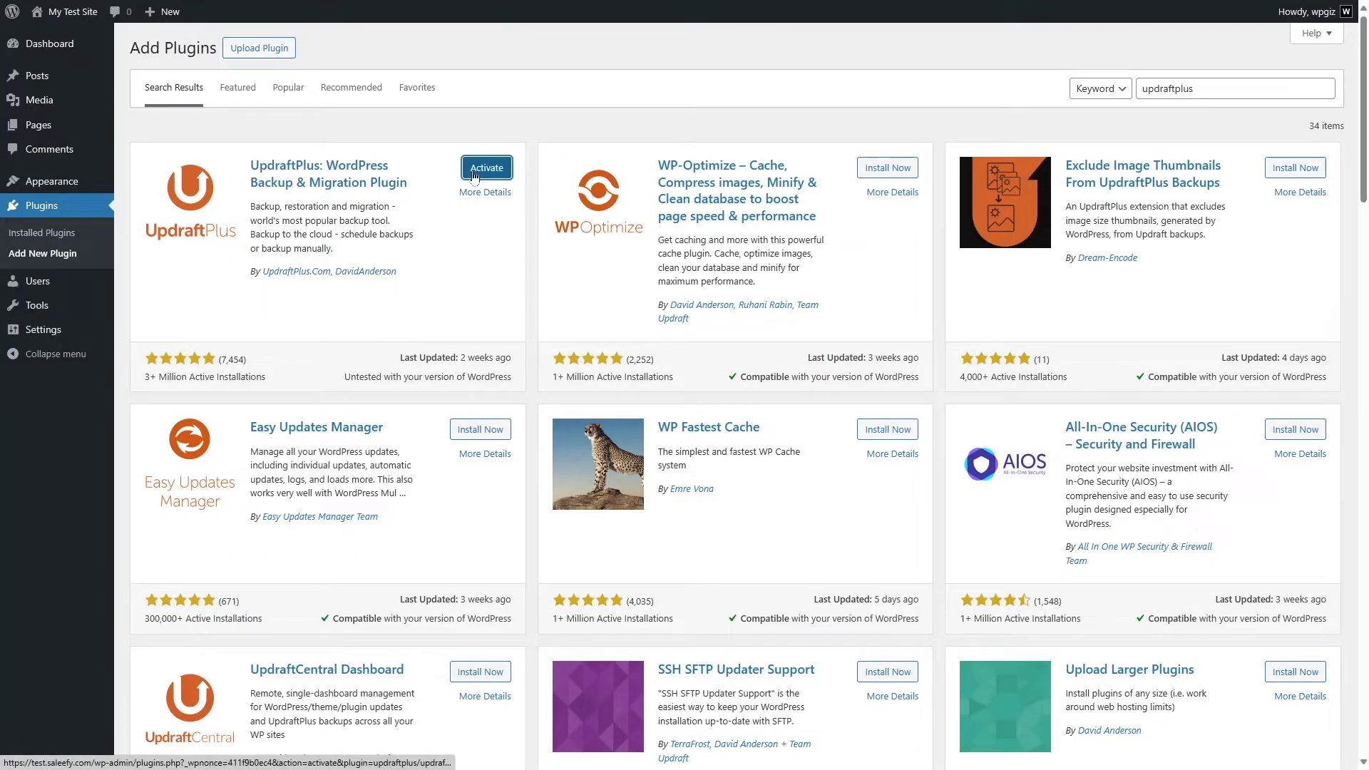
click(473, 173)
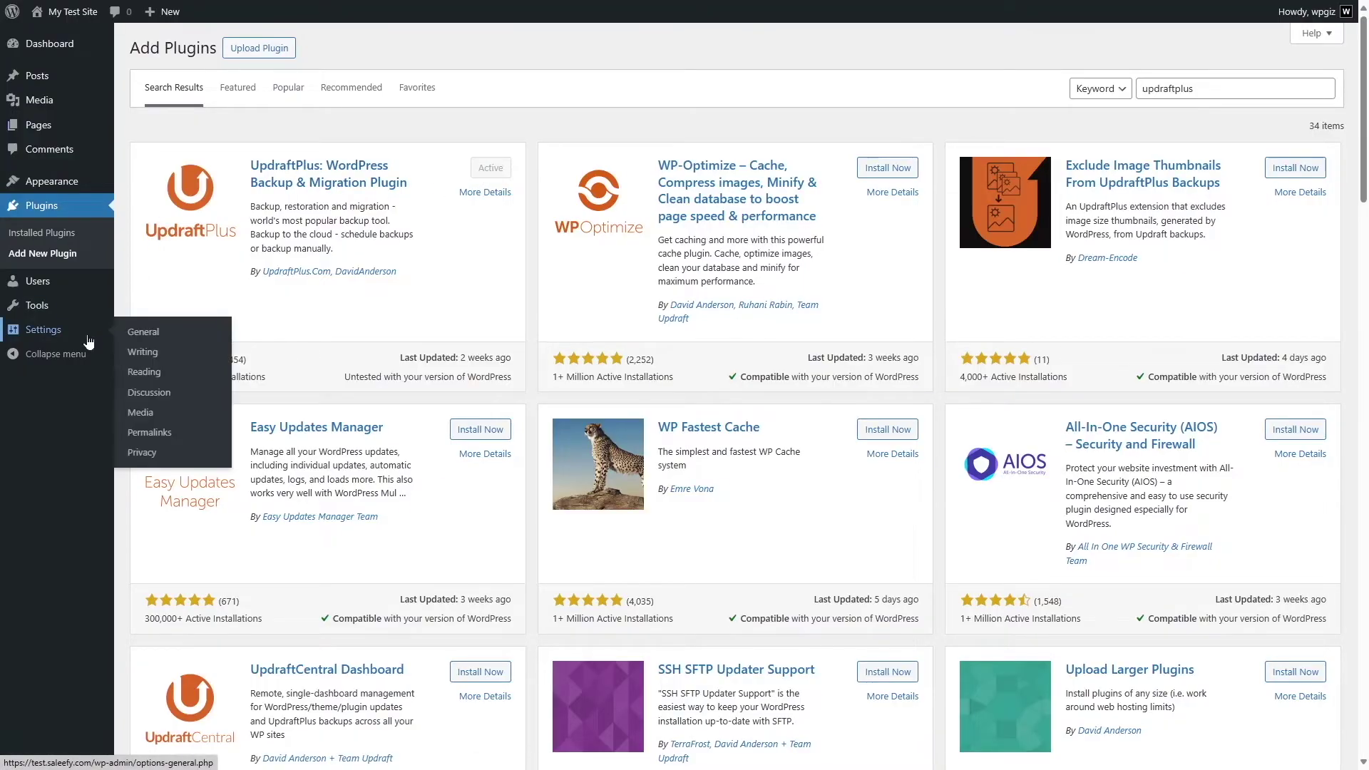
Step: Reload the My Test Site dashboard and open the UpdraftPlus Backups page
click(64, 55)
mouse_move(50, 329)
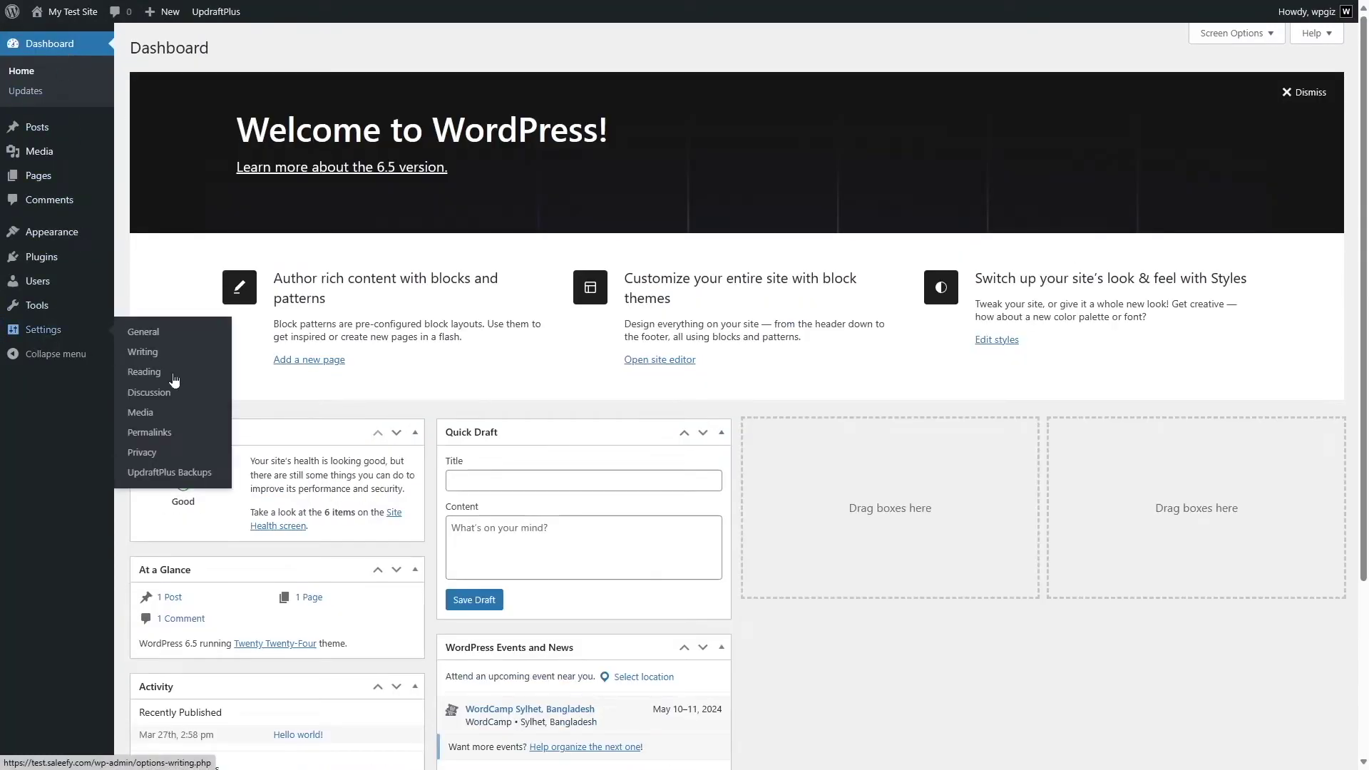
click(189, 474)
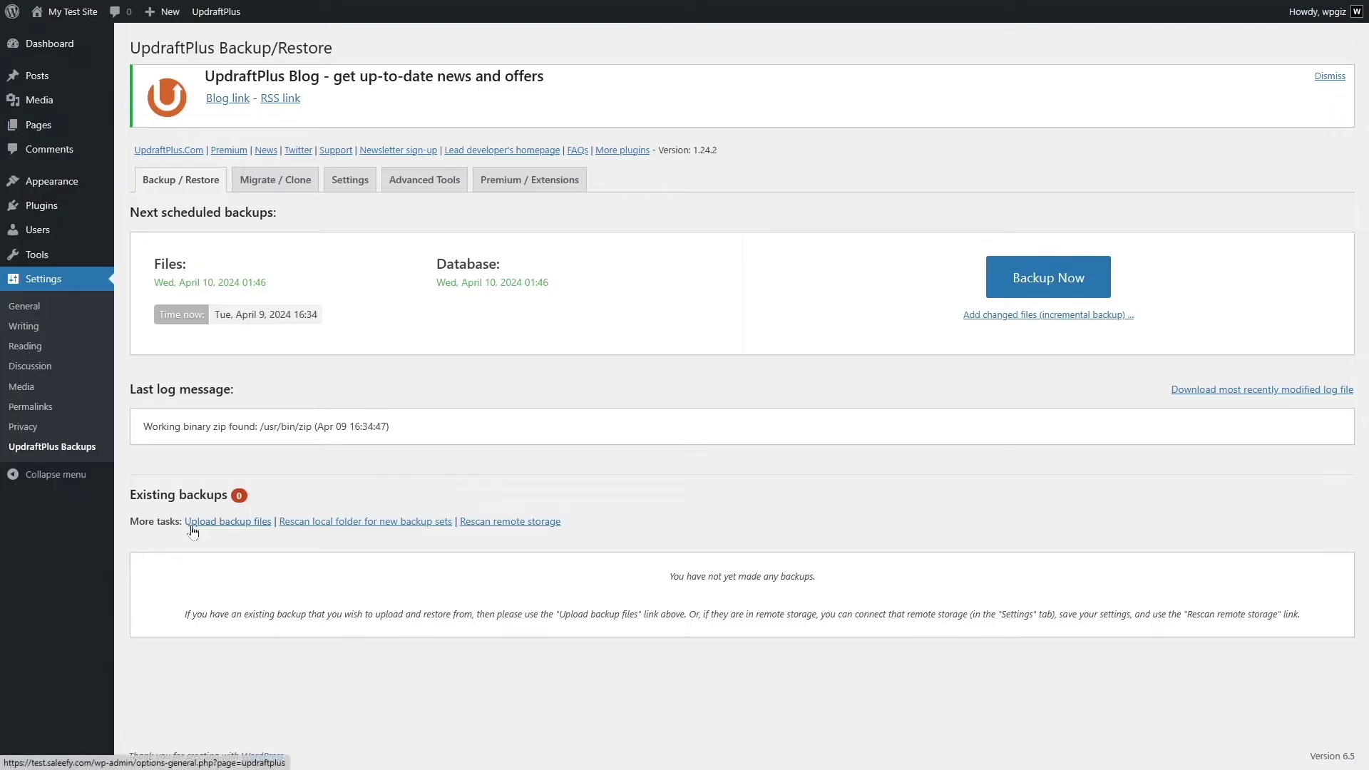
Step: Upload all five gourmet backup archives from the Downloads > Compressed > wp folder into UpdraftPlus on My Test Site
click(235, 528)
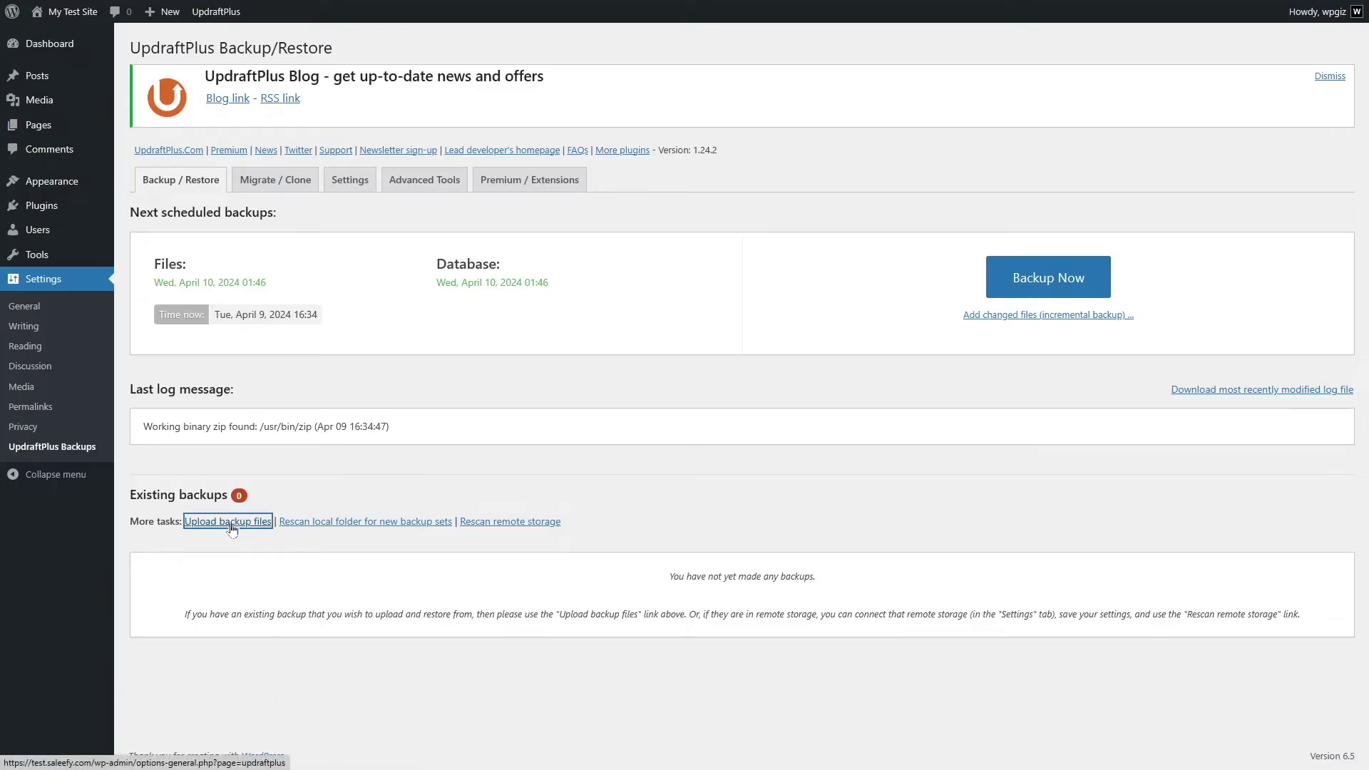
scroll(259, 507, down, 2)
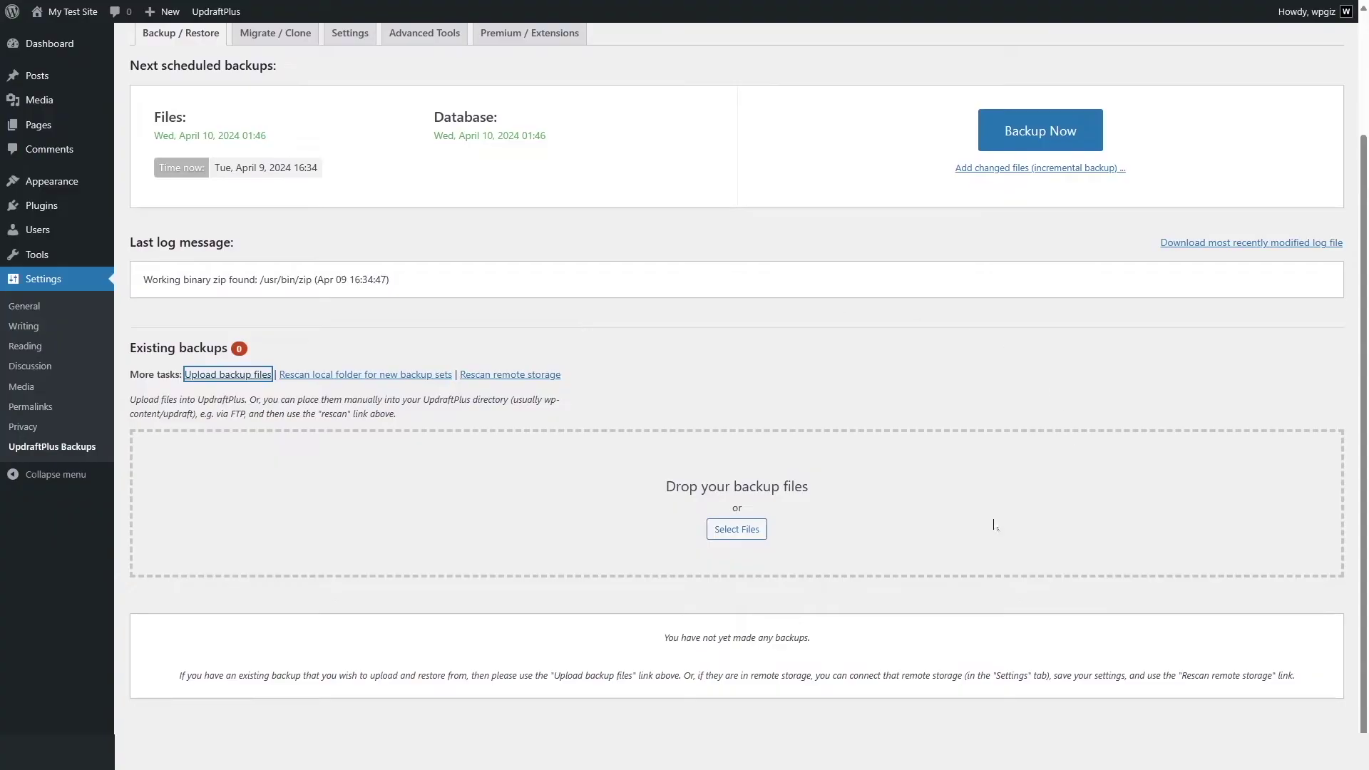
click(720, 536)
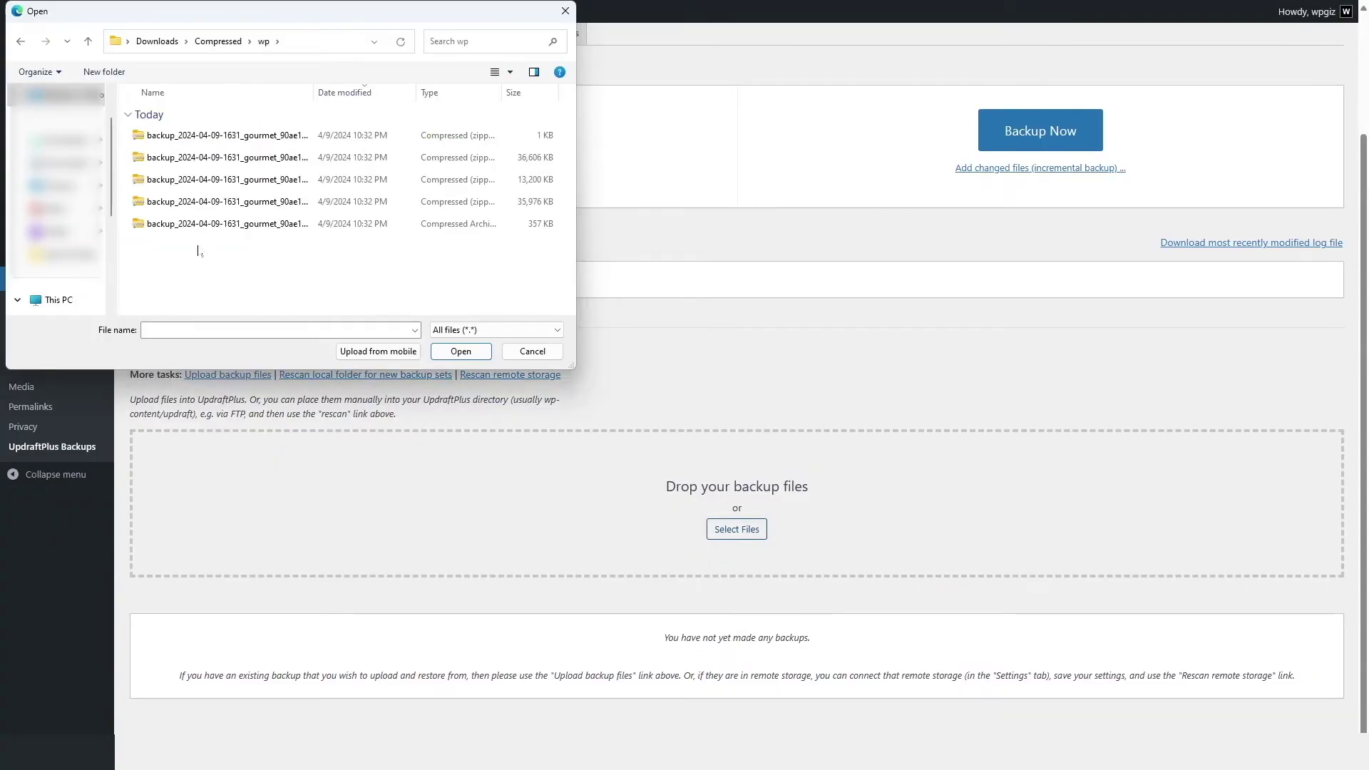
drag(250, 262, 207, 128)
click(461, 352)
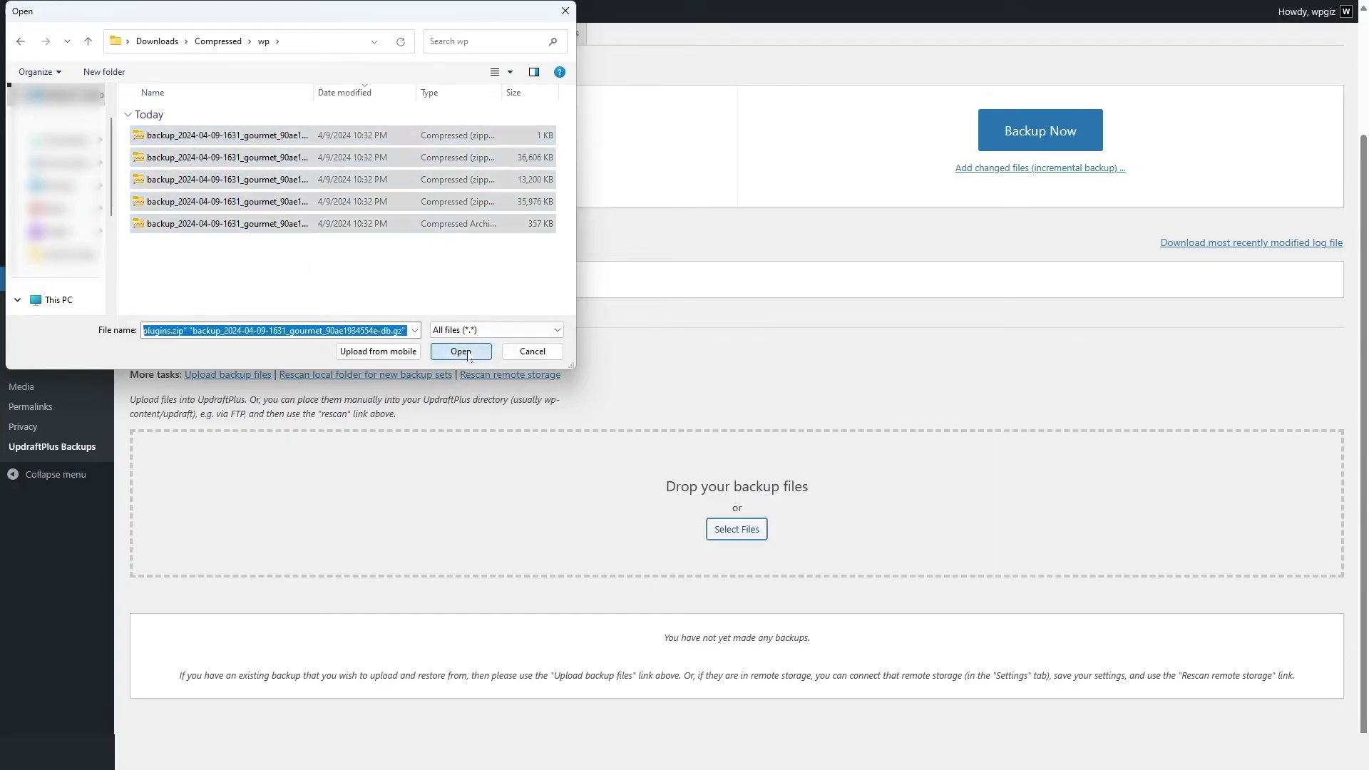
scroll(477, 355, down, 2)
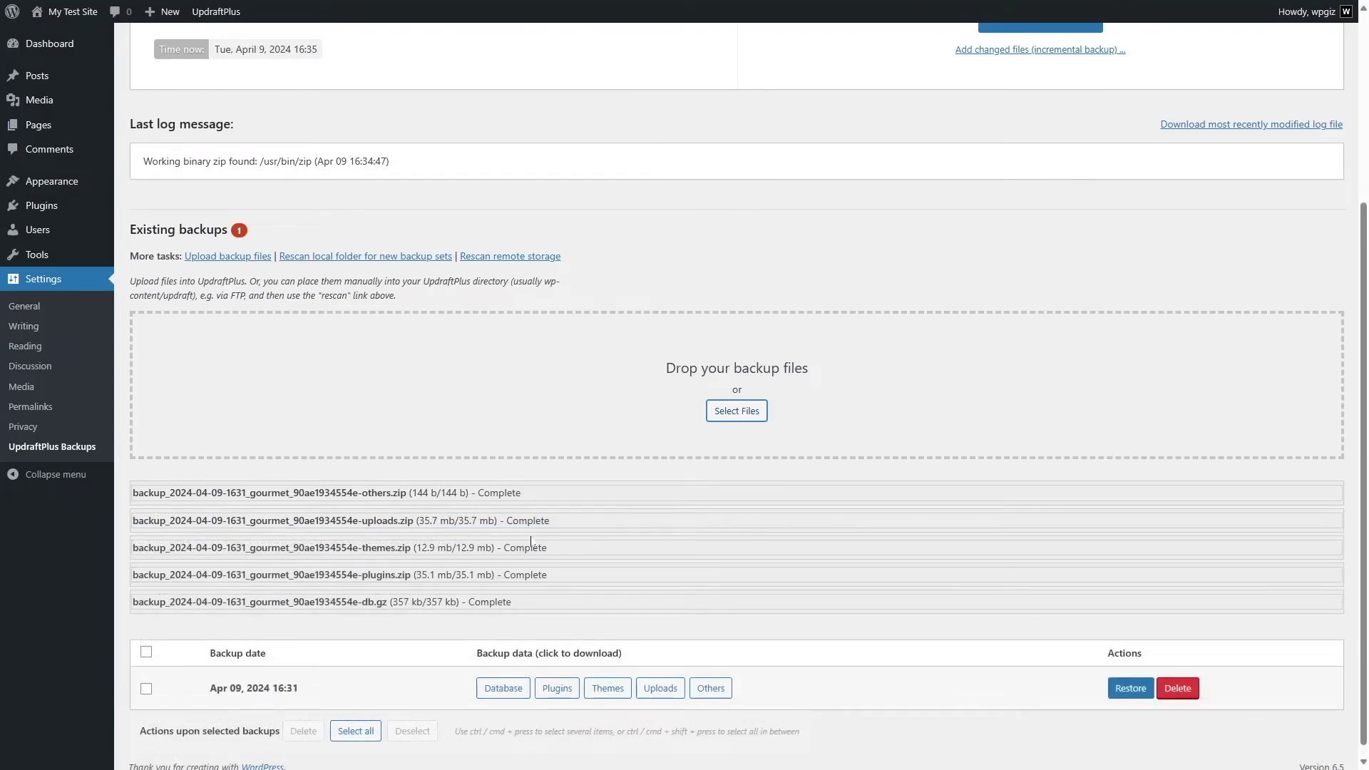
scroll(594, 306, down, 1)
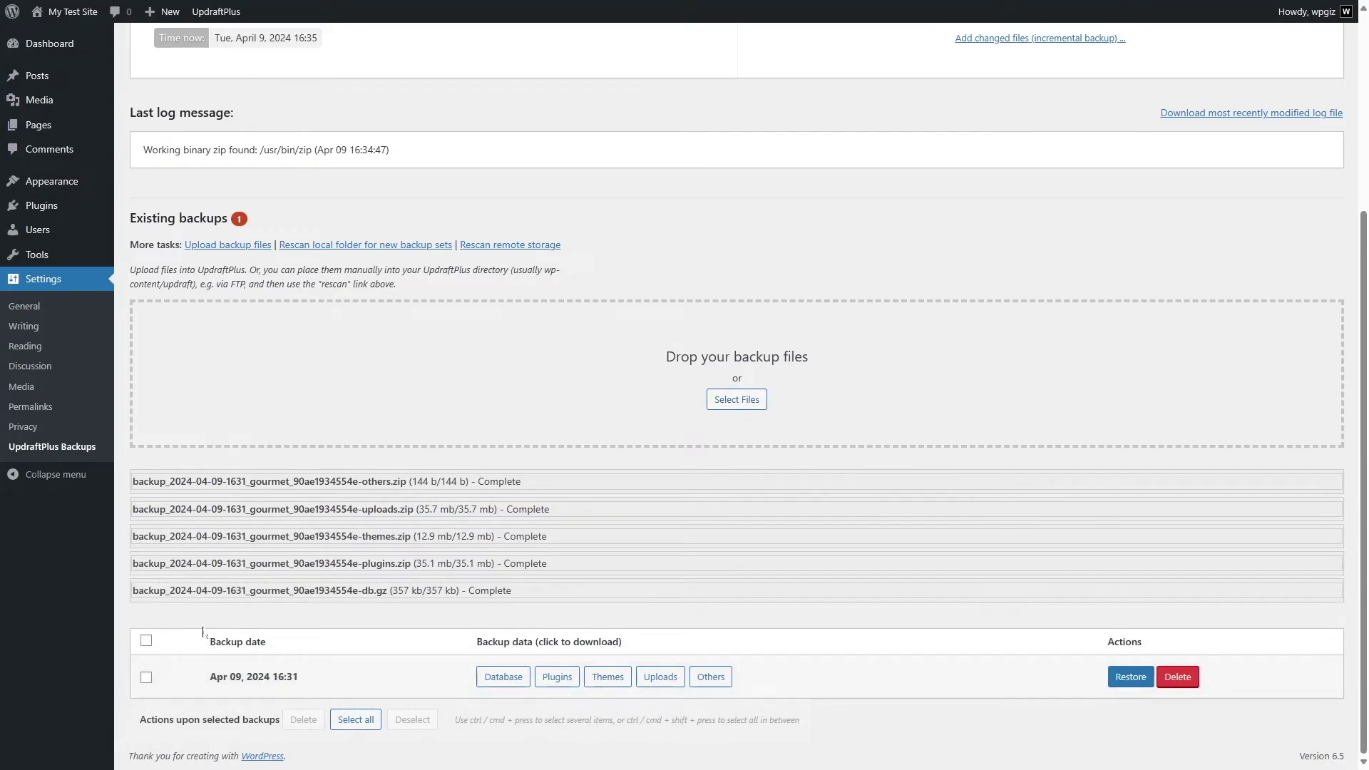
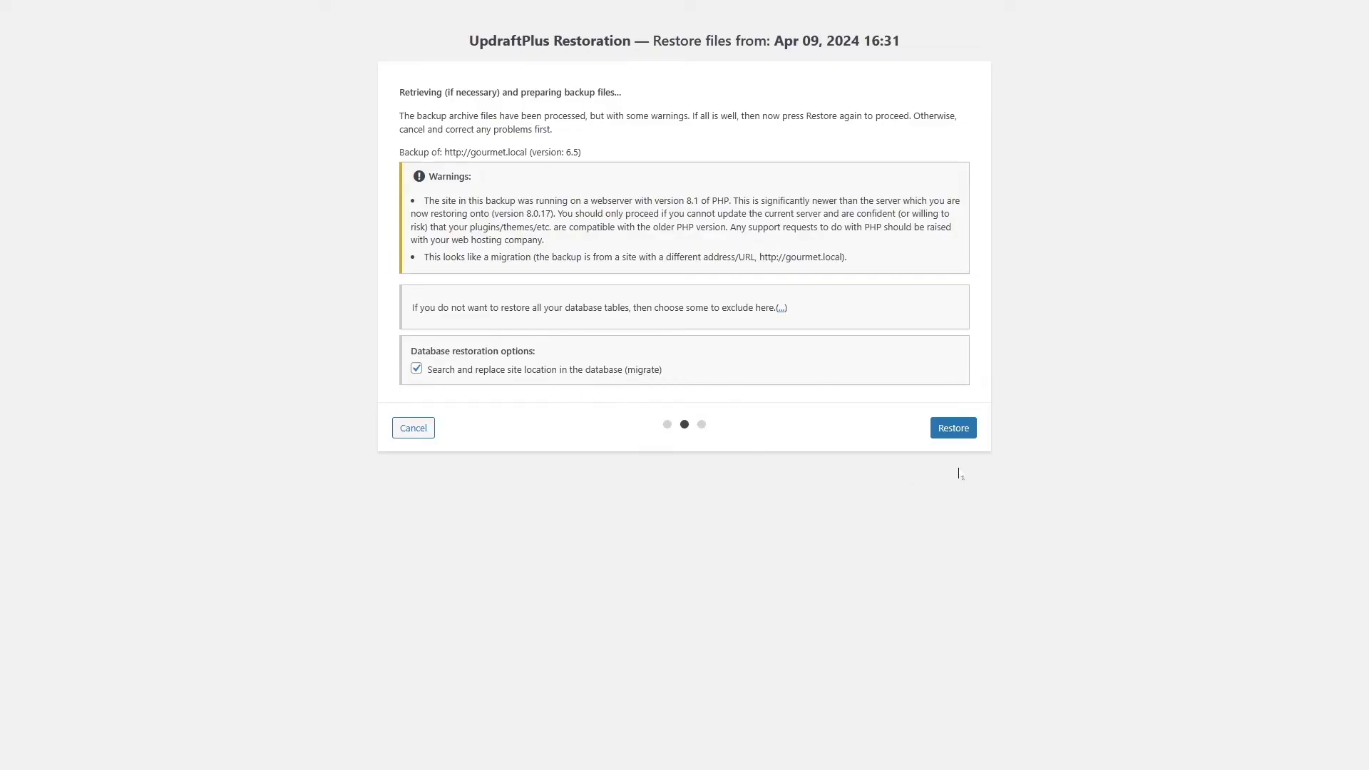
Step: Restore the Apr 09, 2024 16:31 backup with site location search and replace, and delete the old folders left from before the restoration
click(953, 429)
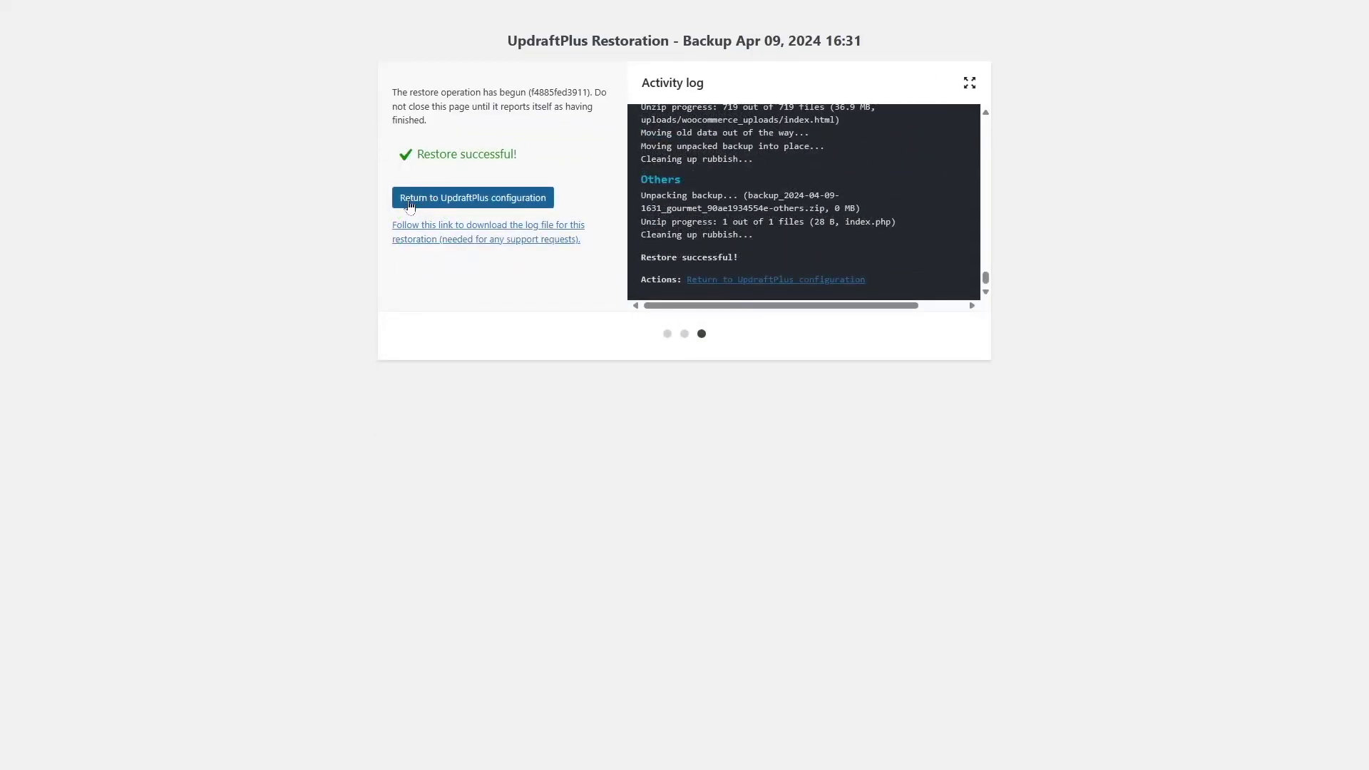
click(530, 206)
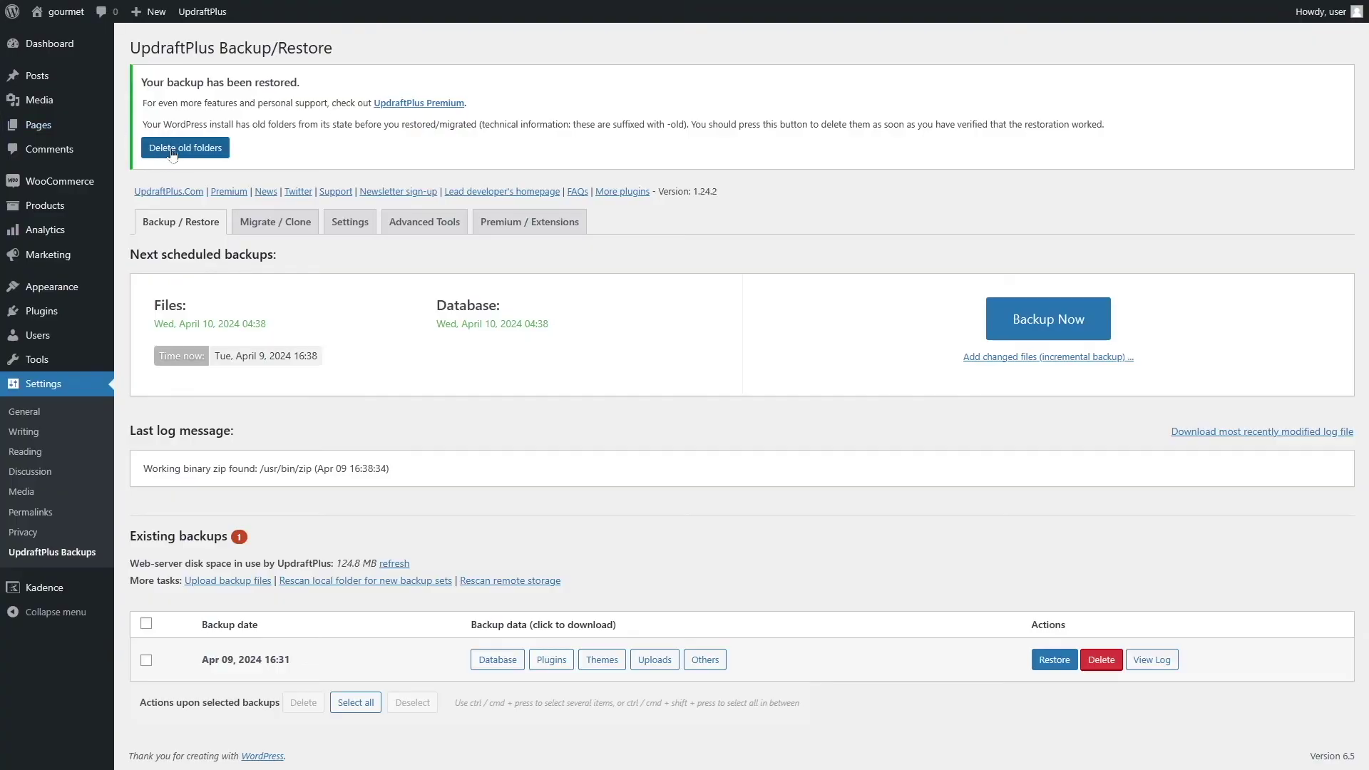
click(200, 156)
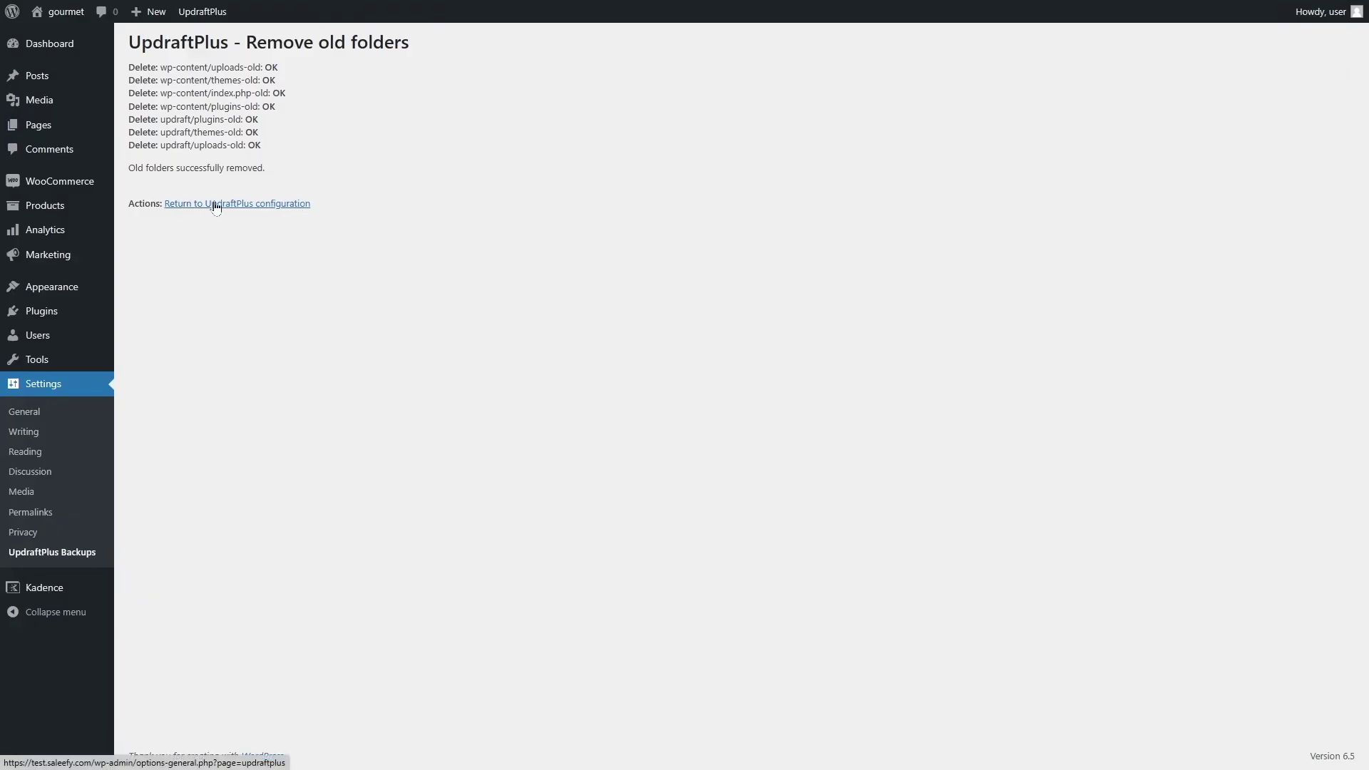
click(276, 210)
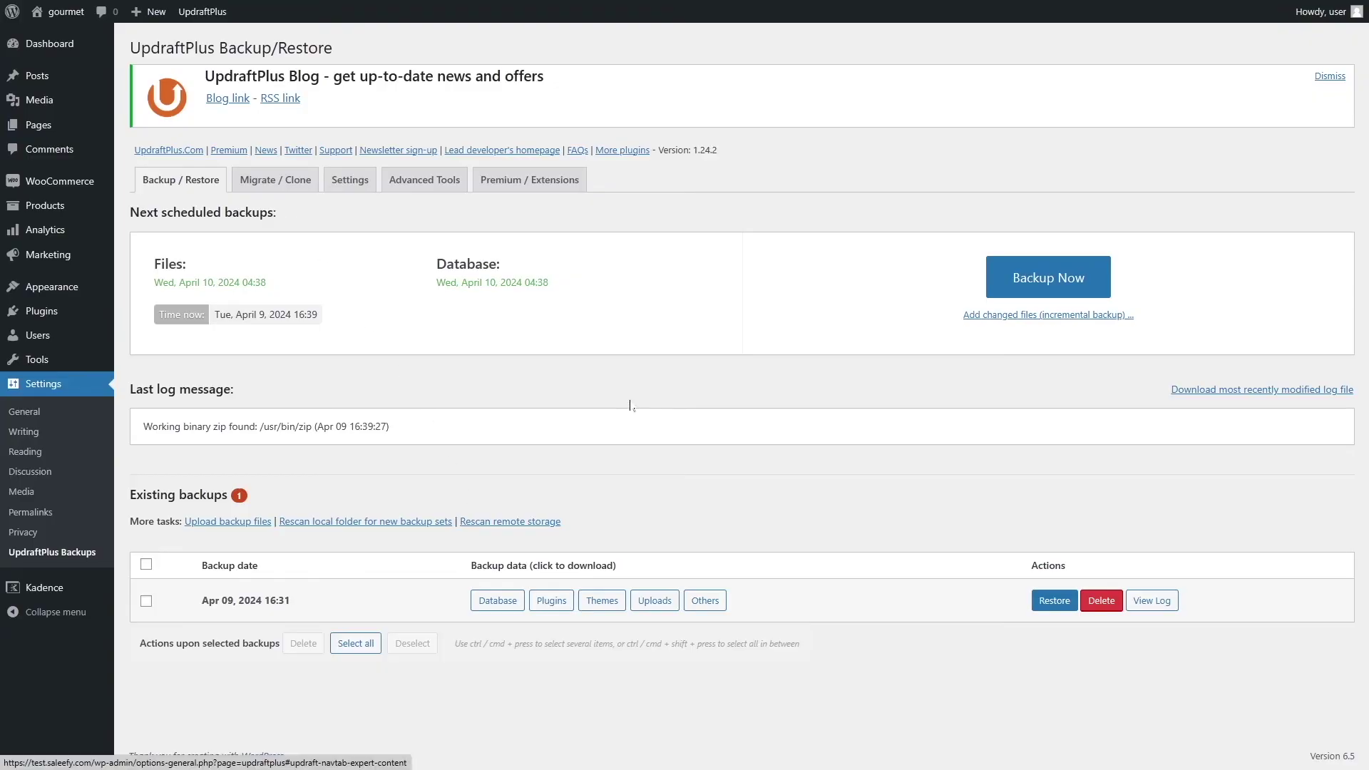
Step: Visit the restored gourmet site's front page to check the migration
mouse_move(57, 11)
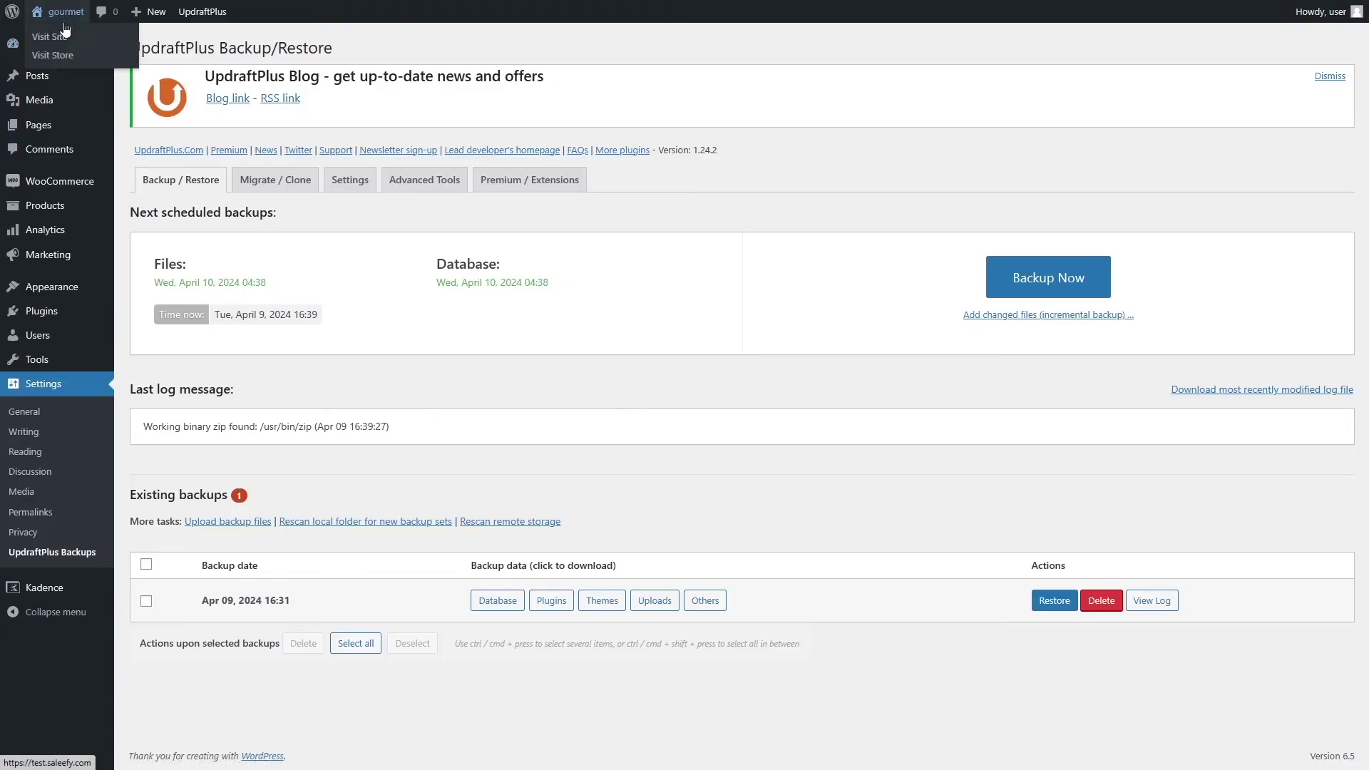
click(65, 38)
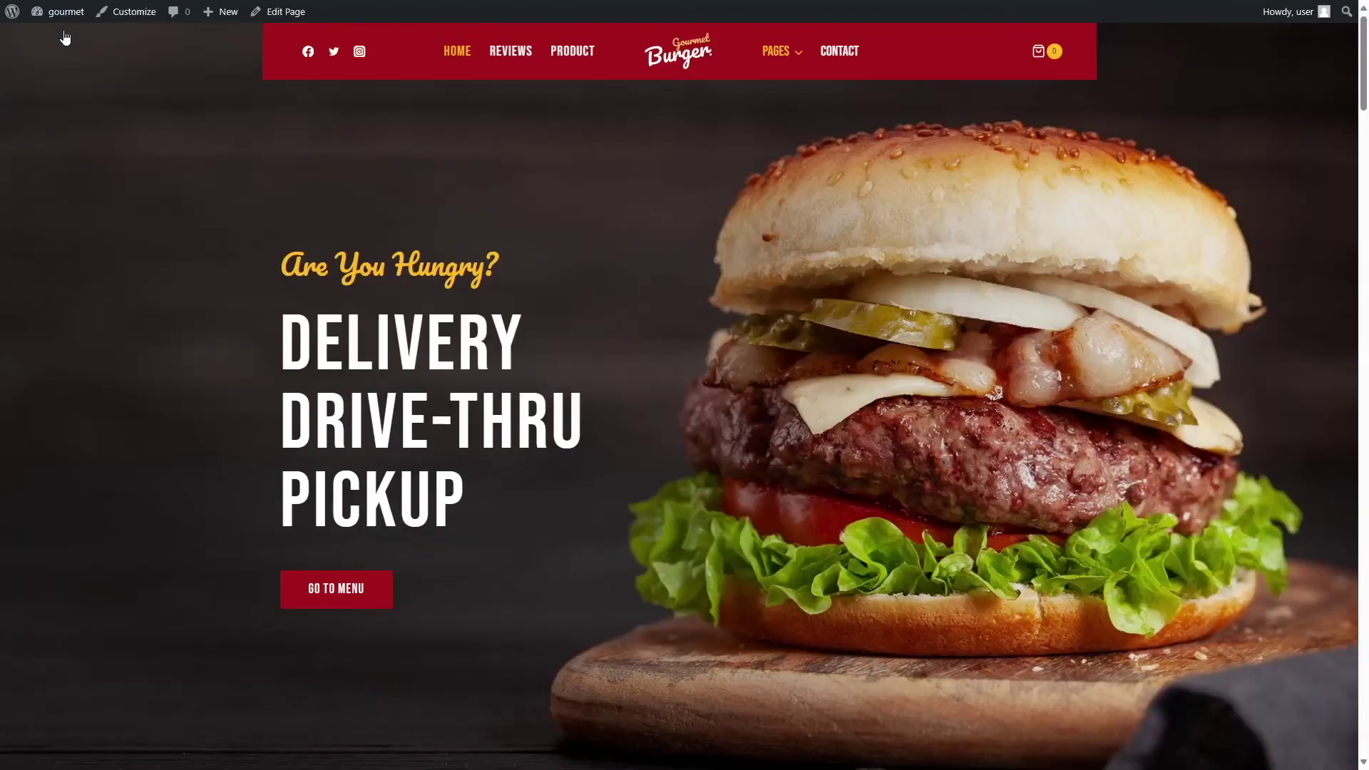
Step: Look through the whole home page of the restored gourmet site, from the hero banner down to the page end
scroll(344, 285, down, 10)
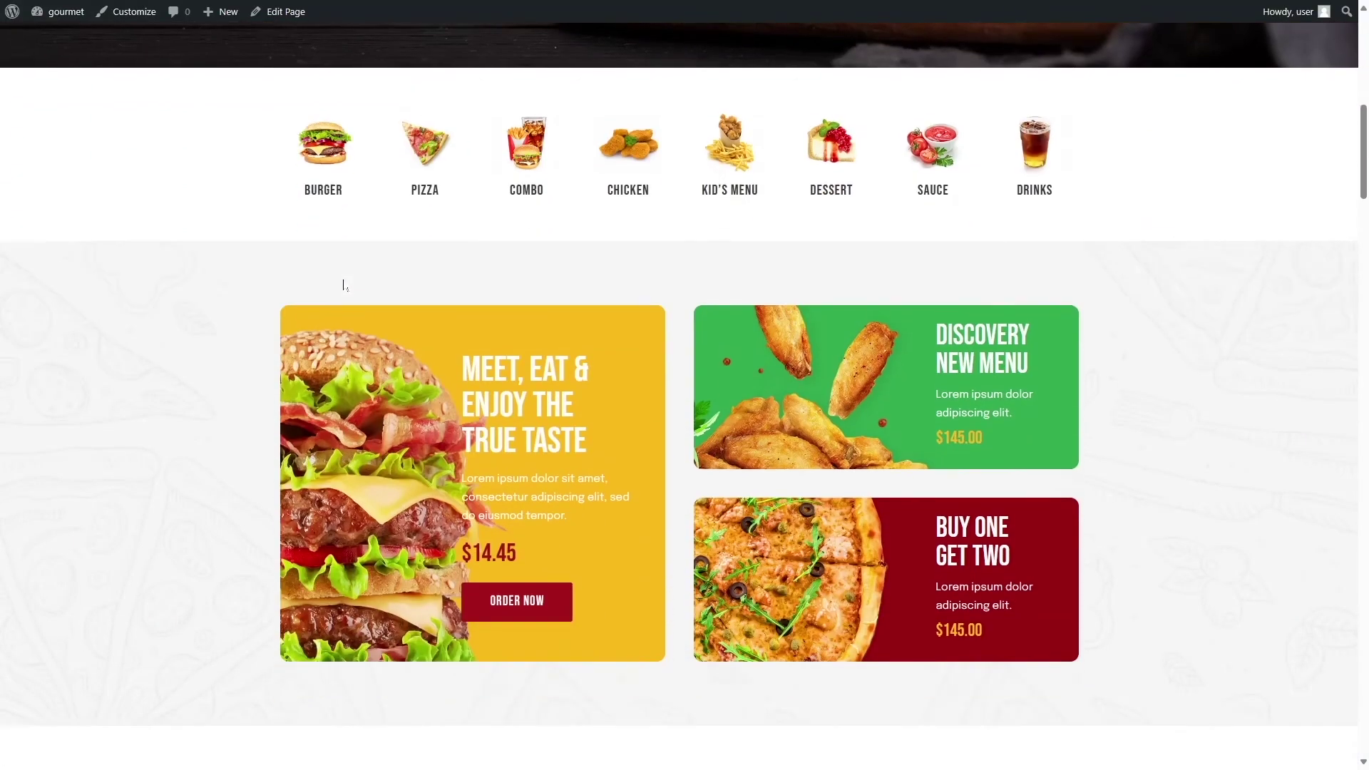
scroll(343, 285, down, 20)
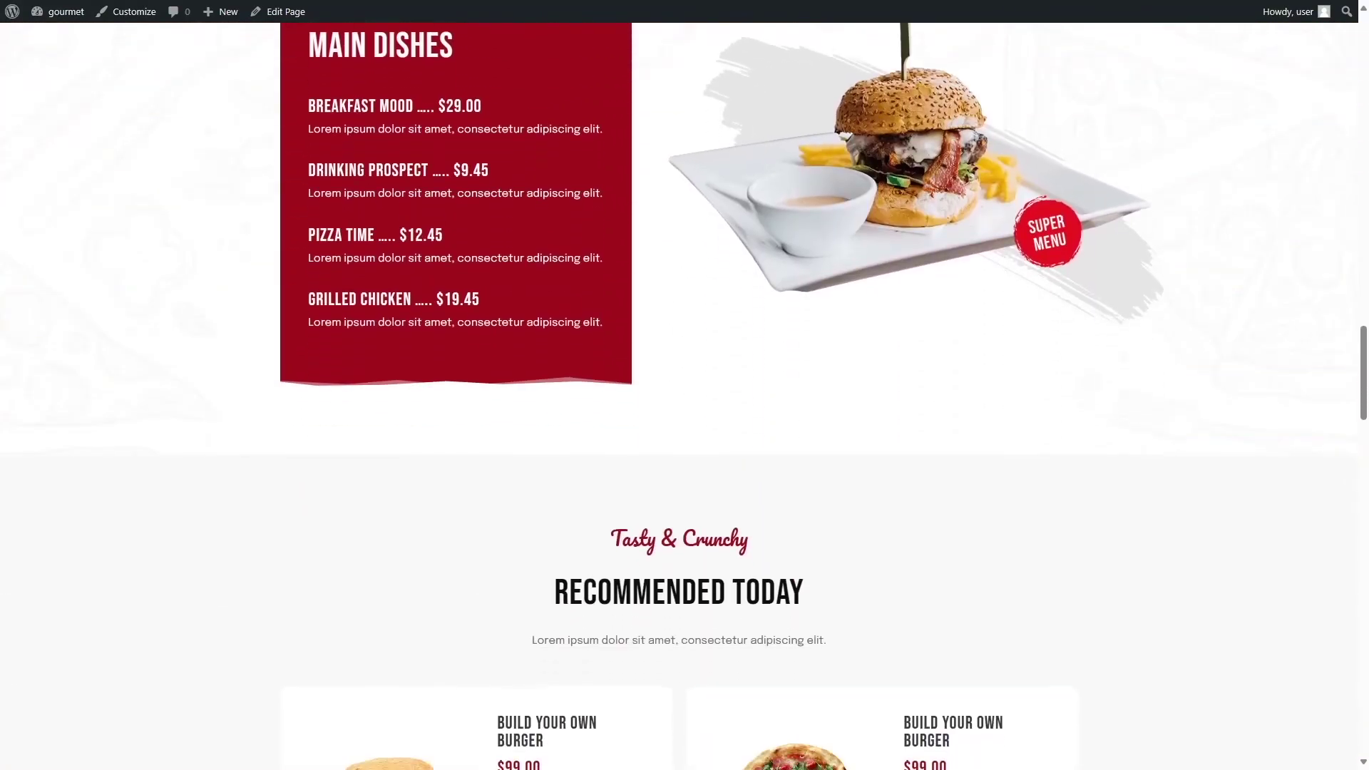
scroll(344, 286, down, 20)
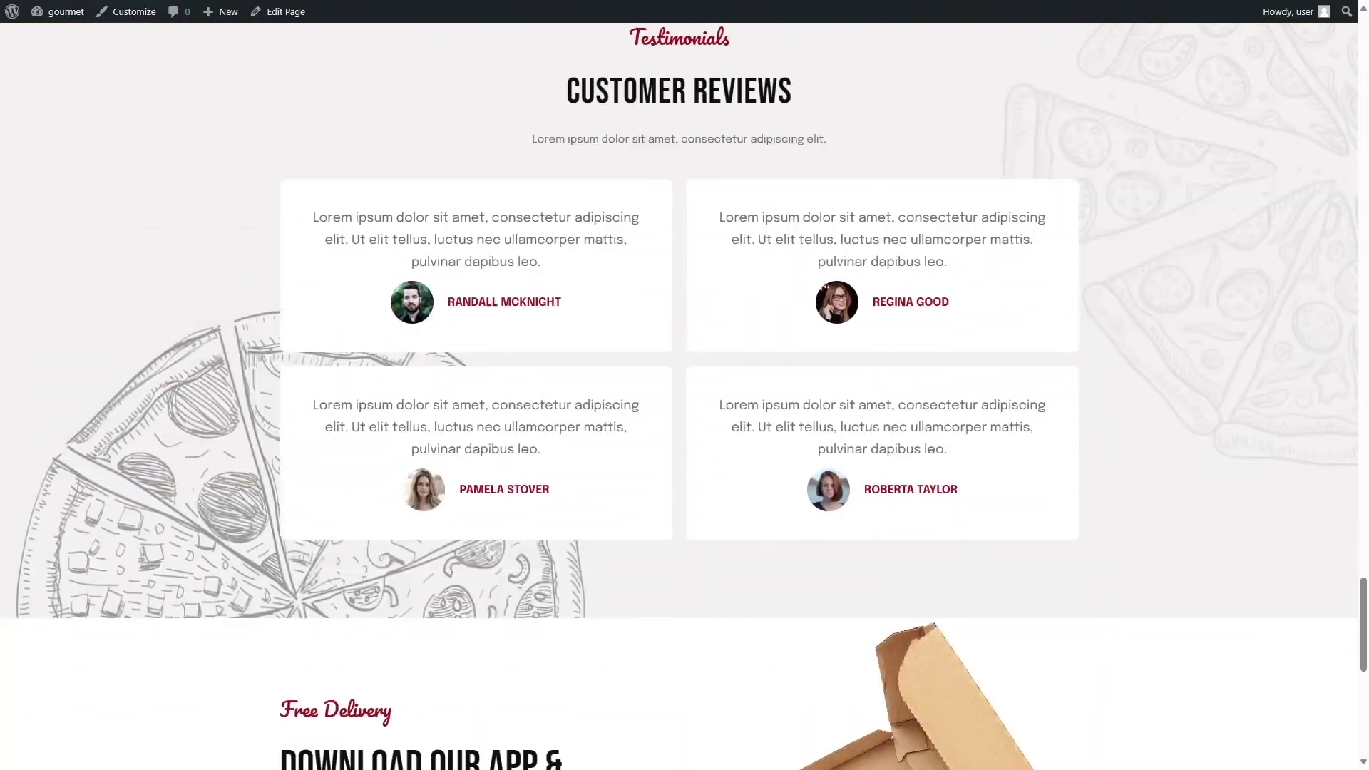
scroll(679, 396, down, 10)
scroll(679, 396, up, 20)
scroll(352, 198, up, 20)
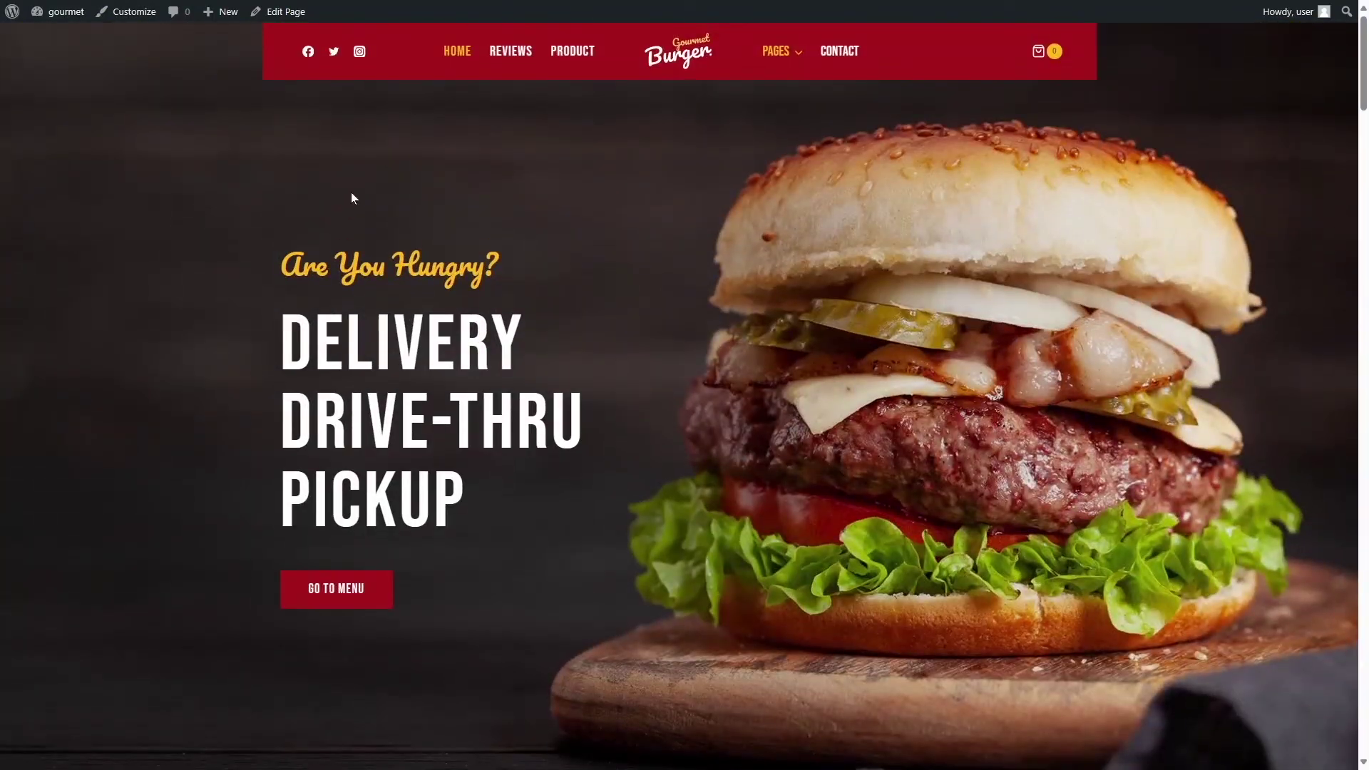
Step: Open the site's Reviews and Product pages and check the content of each
click(510, 55)
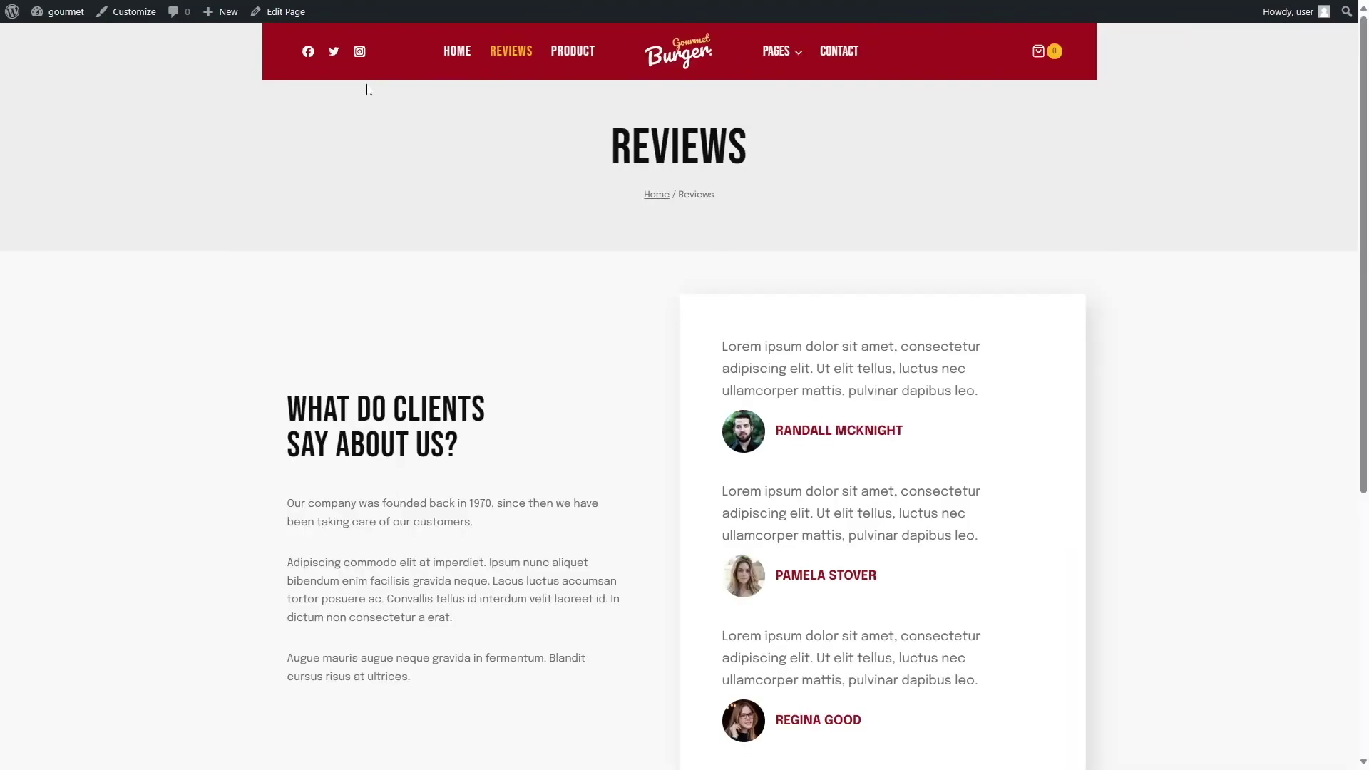
scroll(969, 221, down, 5)
scroll(966, 225, up, 5)
click(582, 64)
scroll(657, 205, down, 8)
scroll(659, 208, up, 6)
scroll(659, 208, up, 2)
Step: Open the Our Menu page of the restored site and look through its menu items
mouse_move(781, 51)
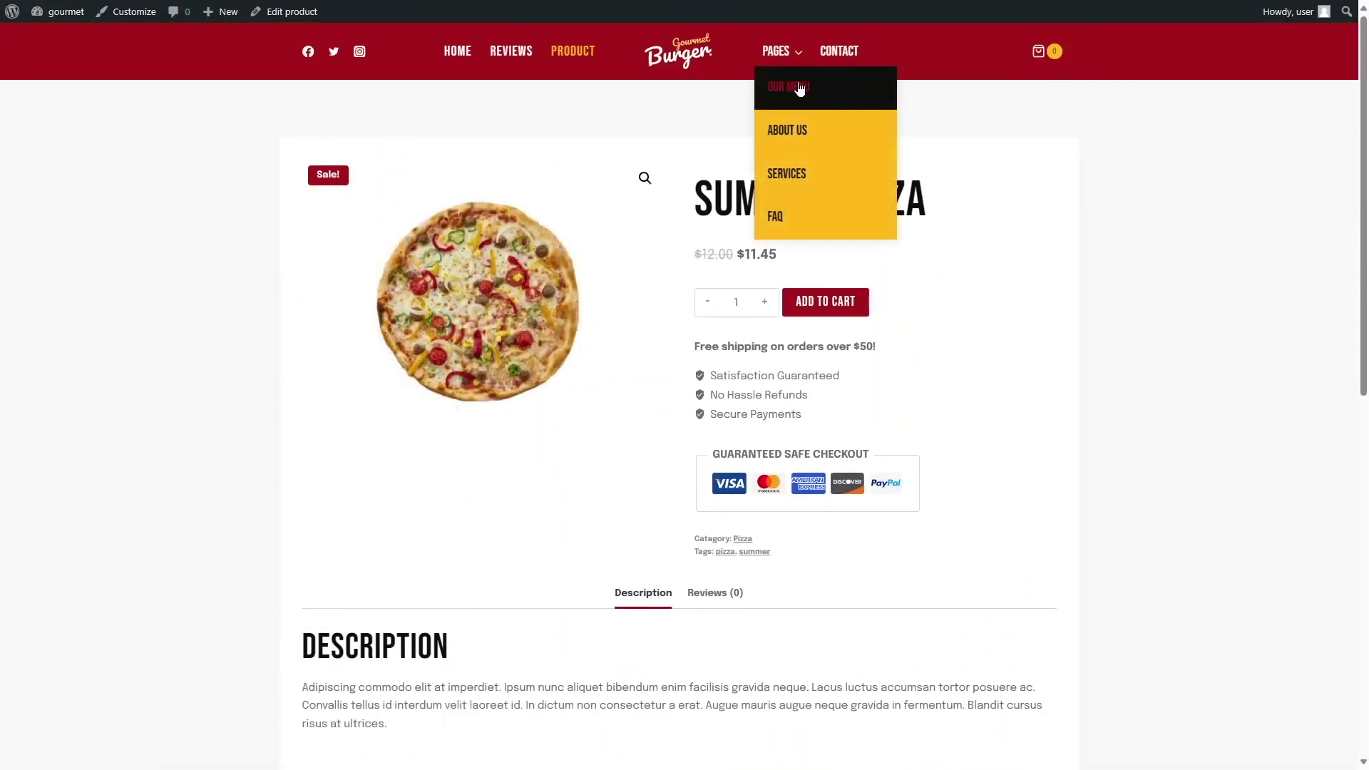
click(800, 88)
scroll(728, 171, down, 7)
scroll(728, 171, up, 2)
scroll(727, 171, down, 1)
scroll(728, 171, down, 5)
scroll(728, 171, up, 10)
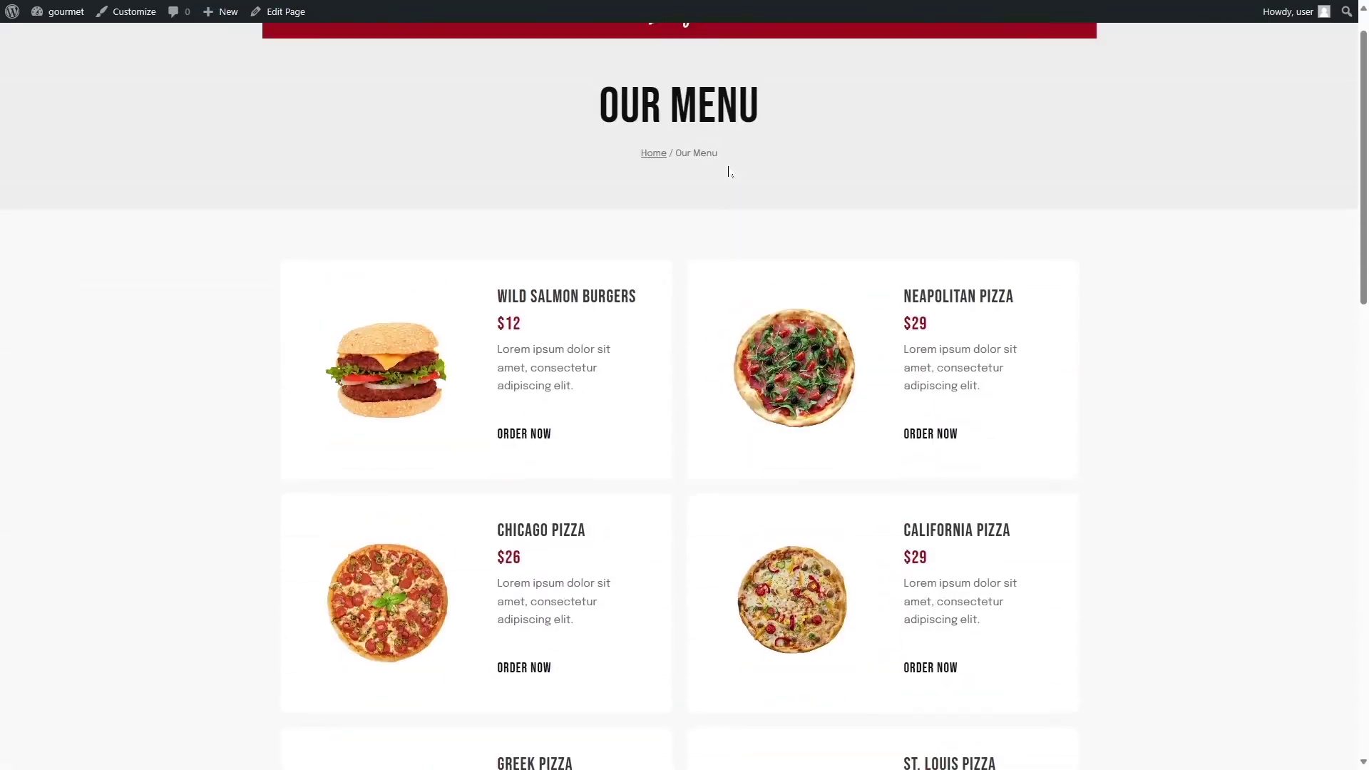
Step: Check the list of all user accounts in the restored site's admin area and return to the Dashboard
mouse_move(67, 15)
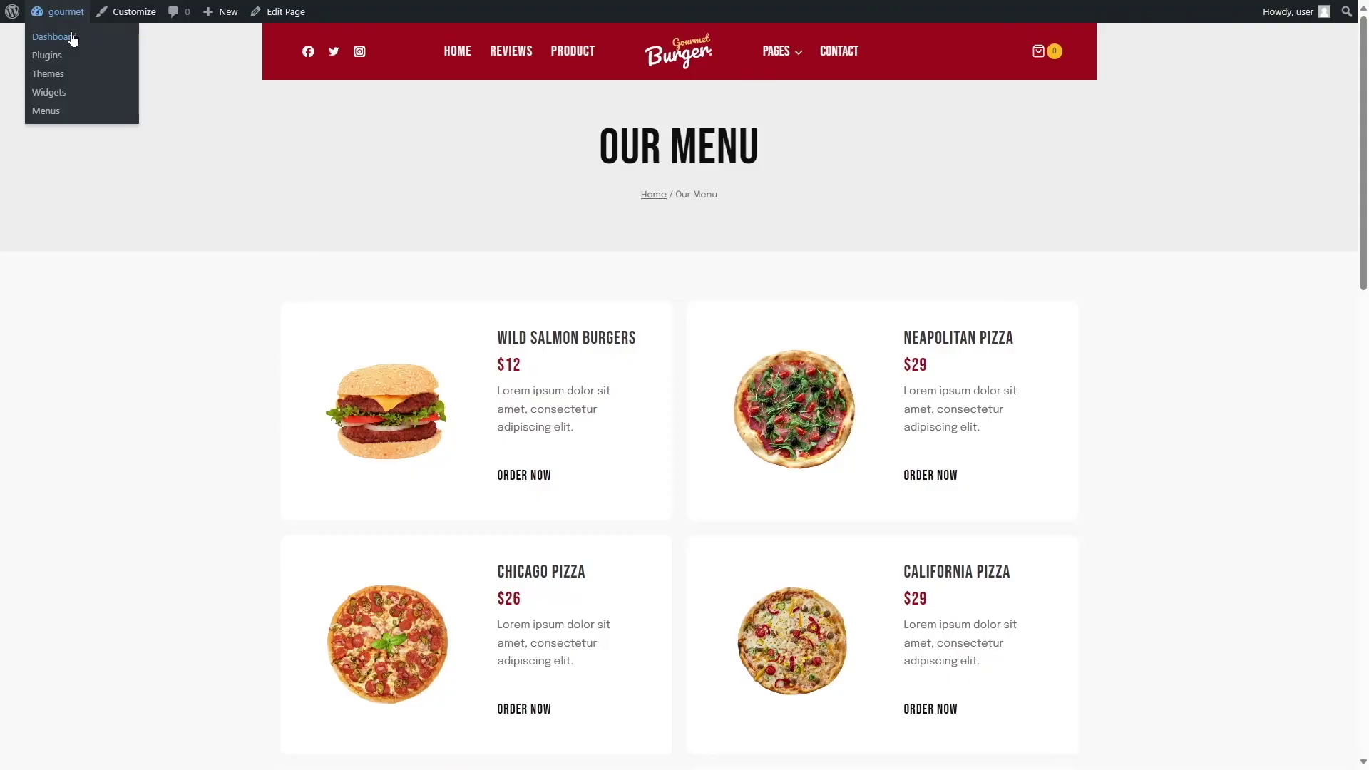
click(73, 38)
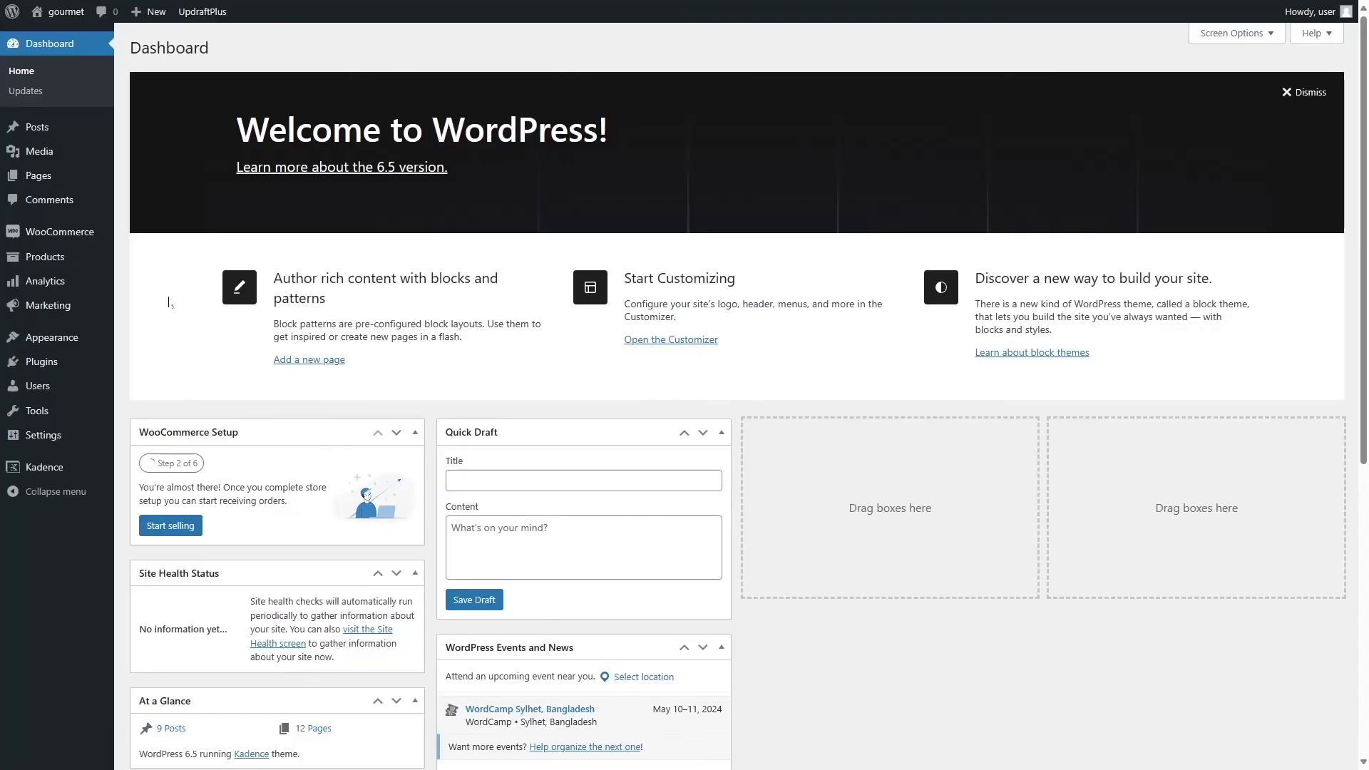
click(33, 392)
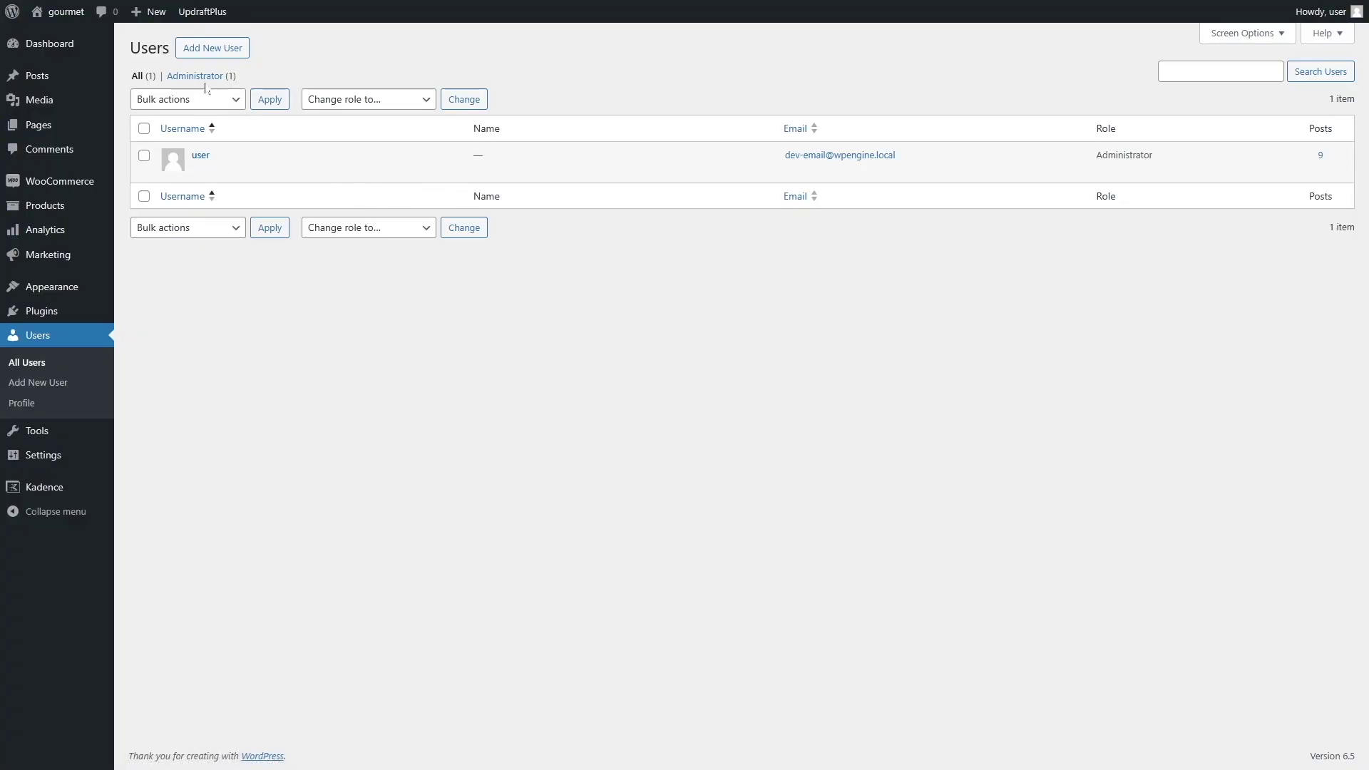
mouse_move(32, 45)
click(65, 46)
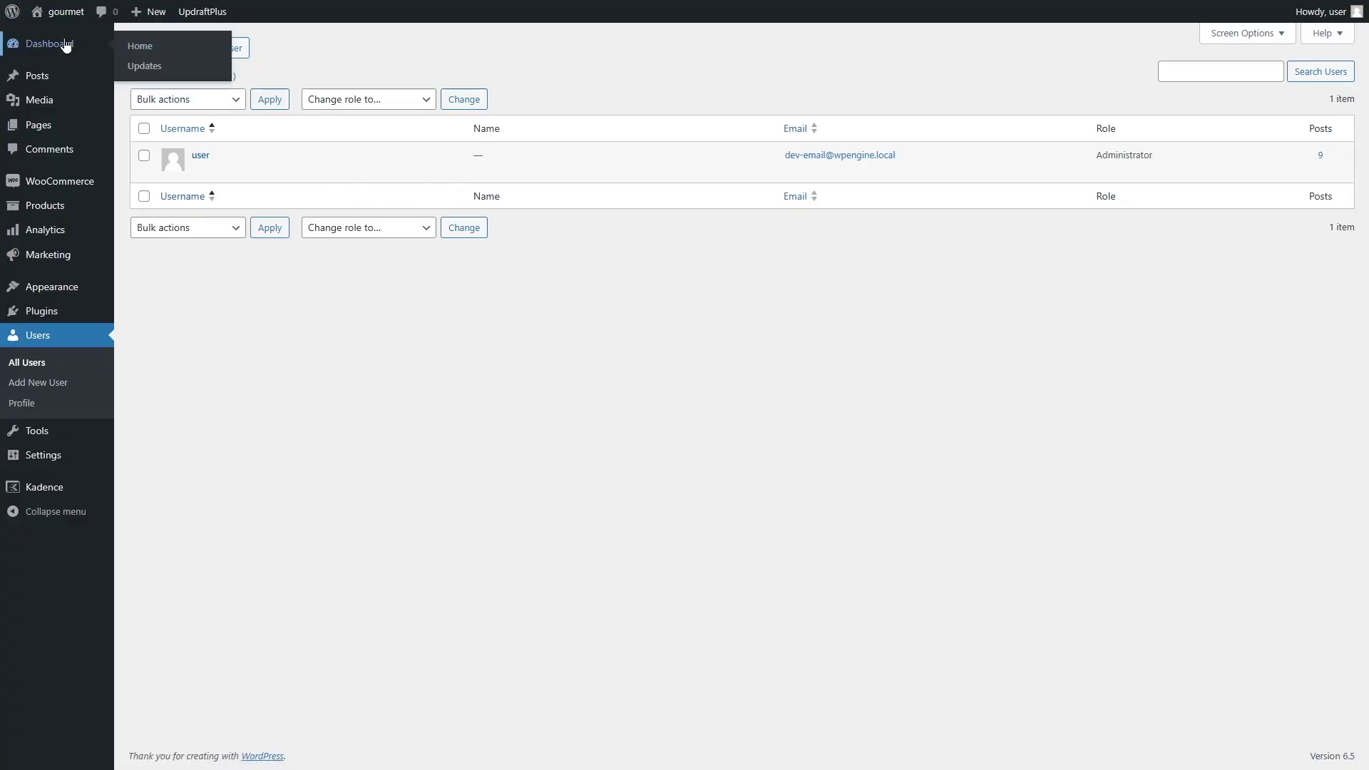